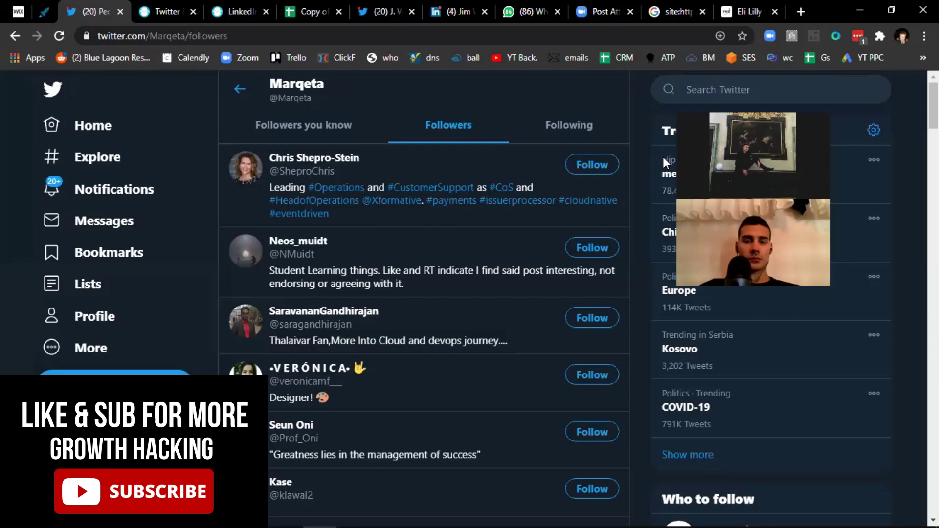
# Scroll down through Marqeta's Twitter followers list to review the fintech-related accounts
pyautogui.scroll(-9, 662, 157)
pyautogui.scroll(-12, 424, 333)
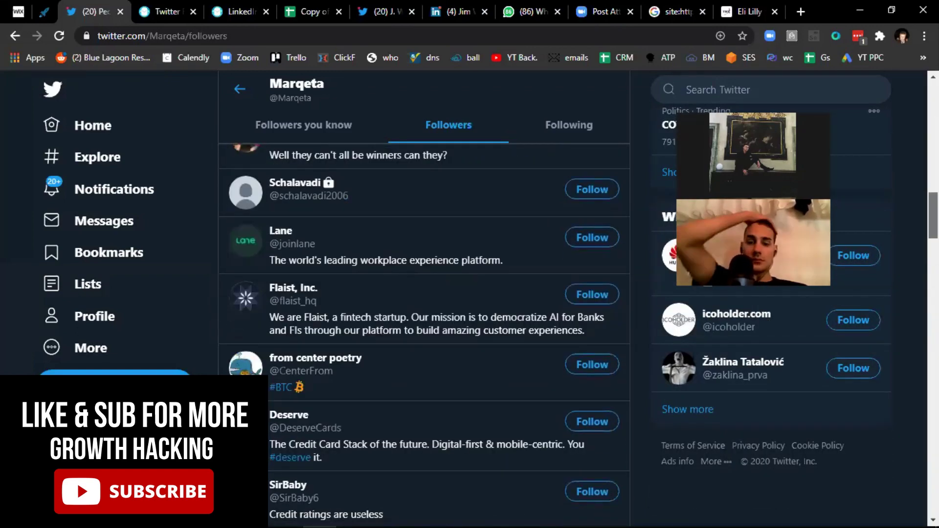
pyautogui.scroll(-10, 423, 332)
pyautogui.scroll(-13, 424, 332)
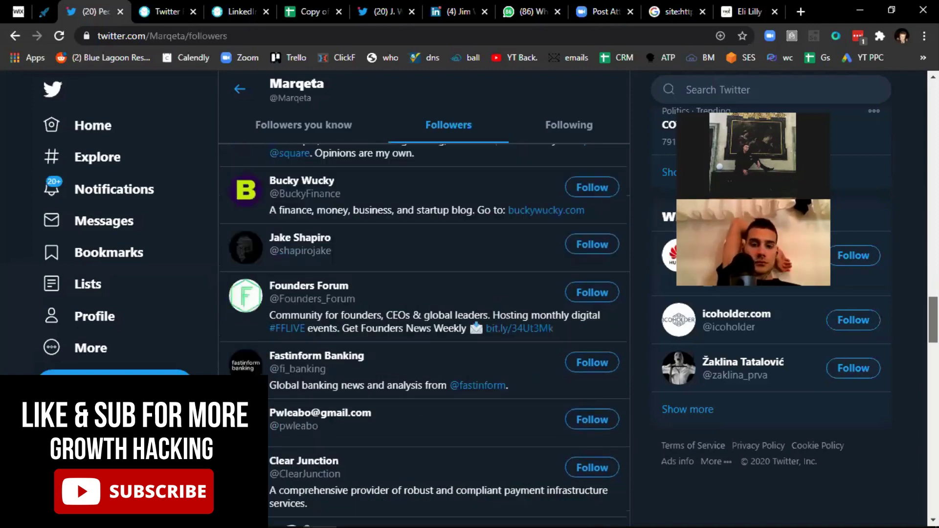
pyautogui.scroll(9, 424, 333)
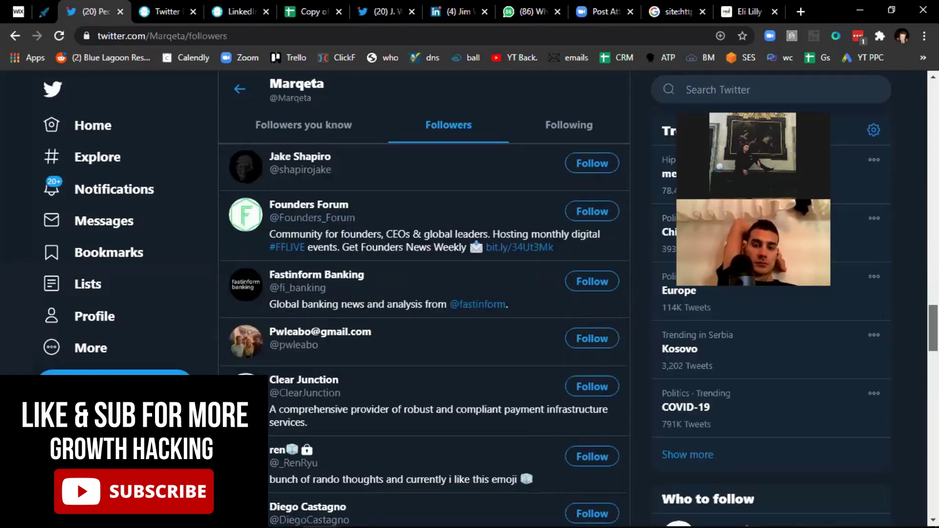
pyautogui.scroll(-11, 424, 333)
pyautogui.scroll(-16, 423, 333)
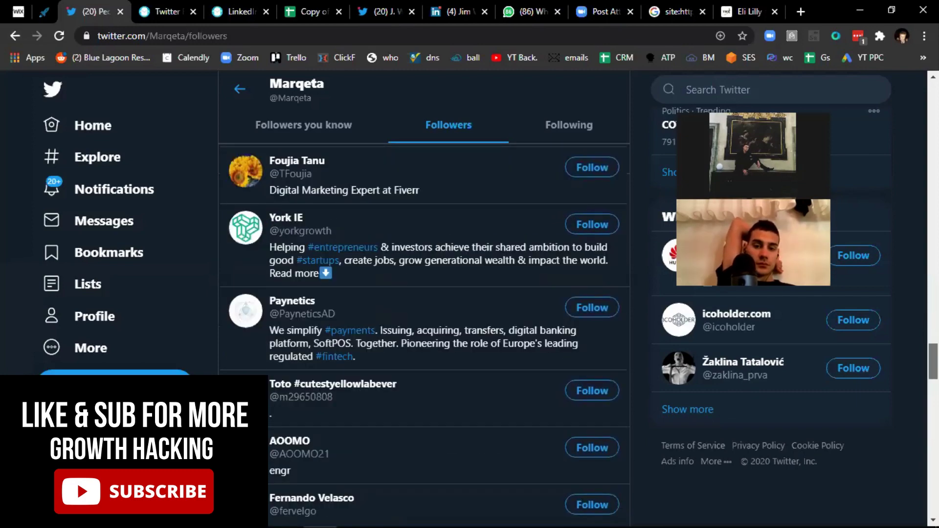
pyautogui.scroll(-8, 424, 333)
pyautogui.scroll(-12, 424, 333)
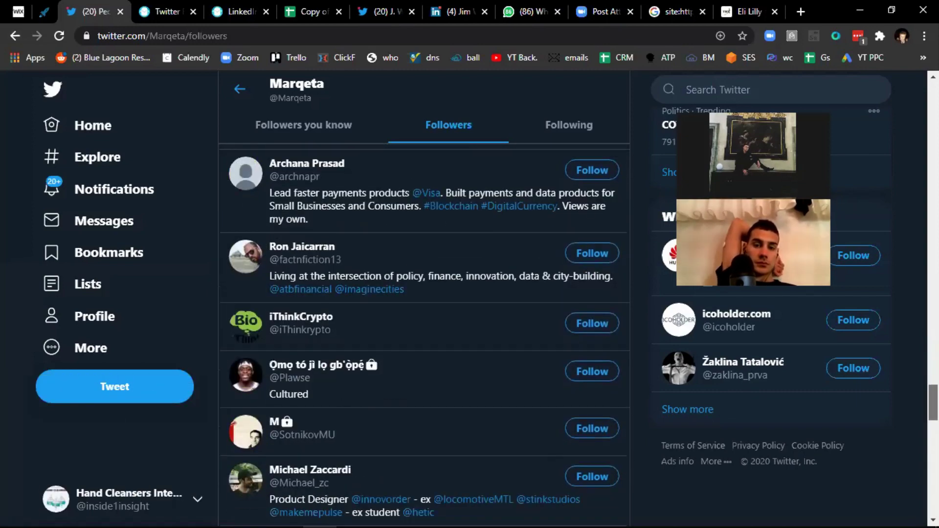
pyautogui.scroll(-10, 424, 332)
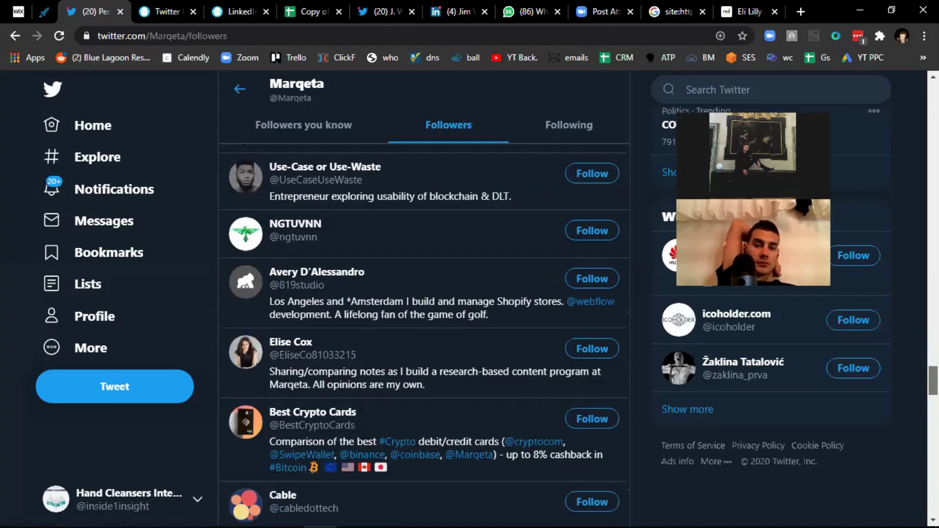
pyautogui.scroll(-10, 423, 333)
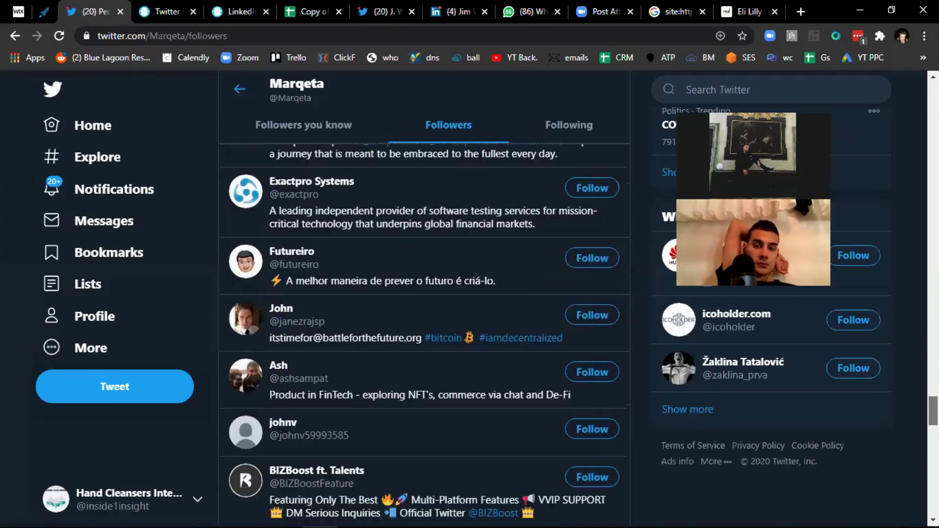
pyautogui.scroll(-5, 424, 333)
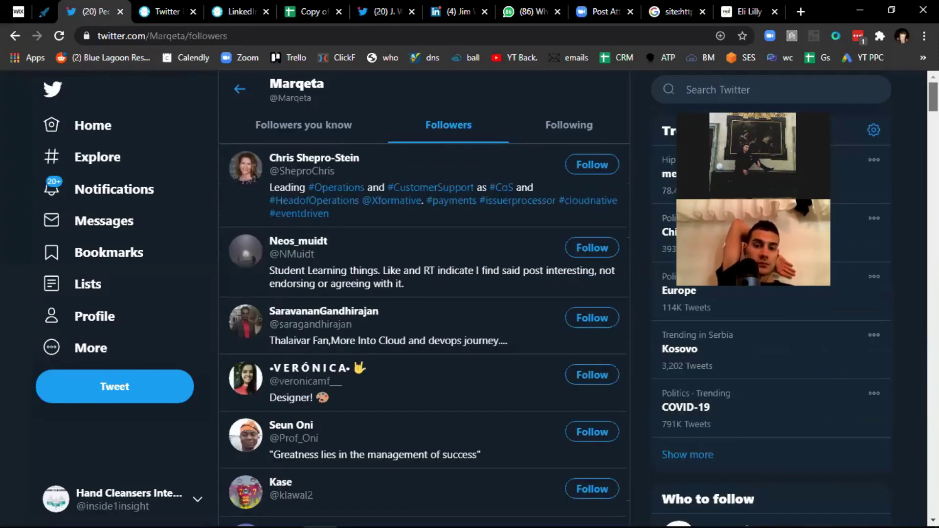
pyautogui.scroll(-12, 424, 333)
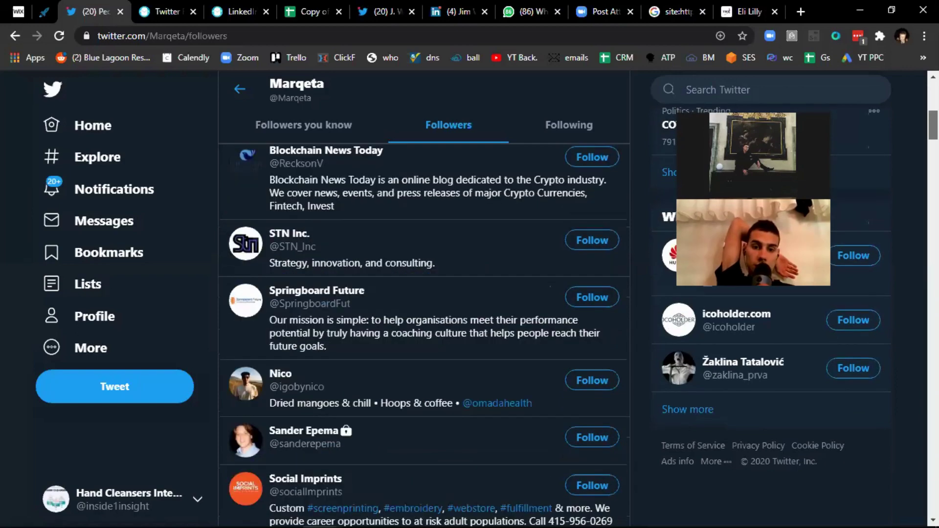
pyautogui.scroll(-15, 423, 333)
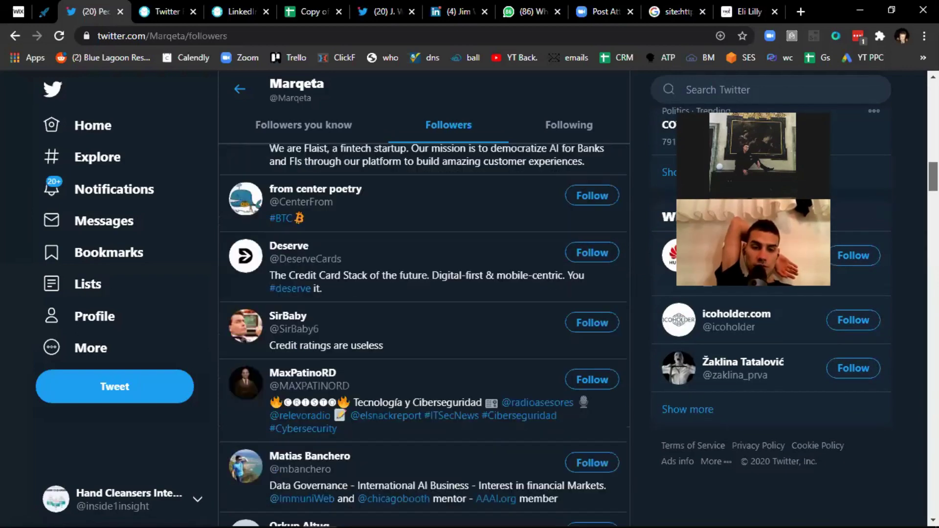
pyautogui.scroll(-8, 424, 333)
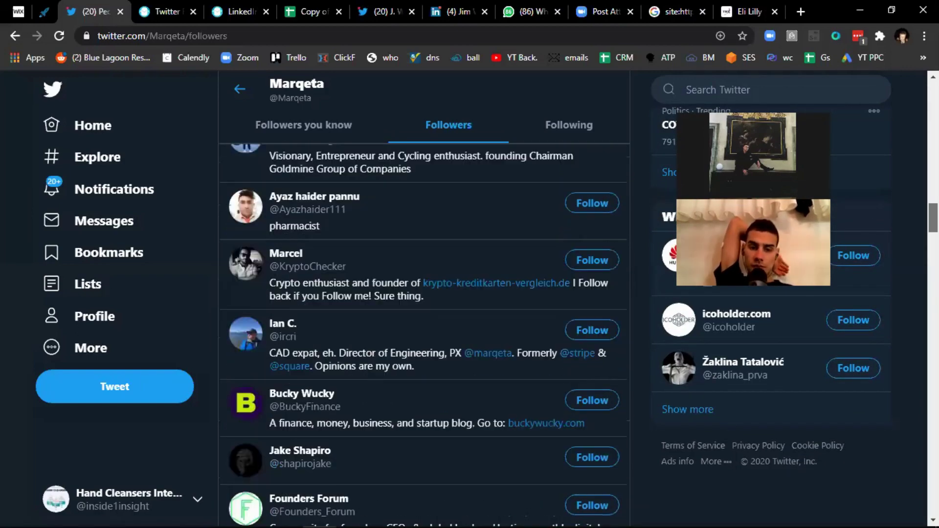
pyautogui.scroll(-10, 423, 332)
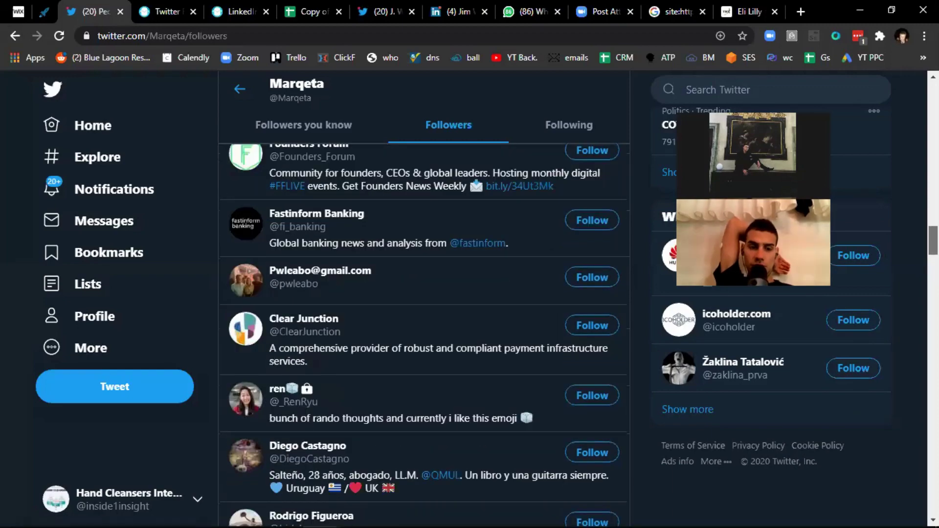
pyautogui.scroll(-4, 424, 333)
pyautogui.scroll(3, 423, 332)
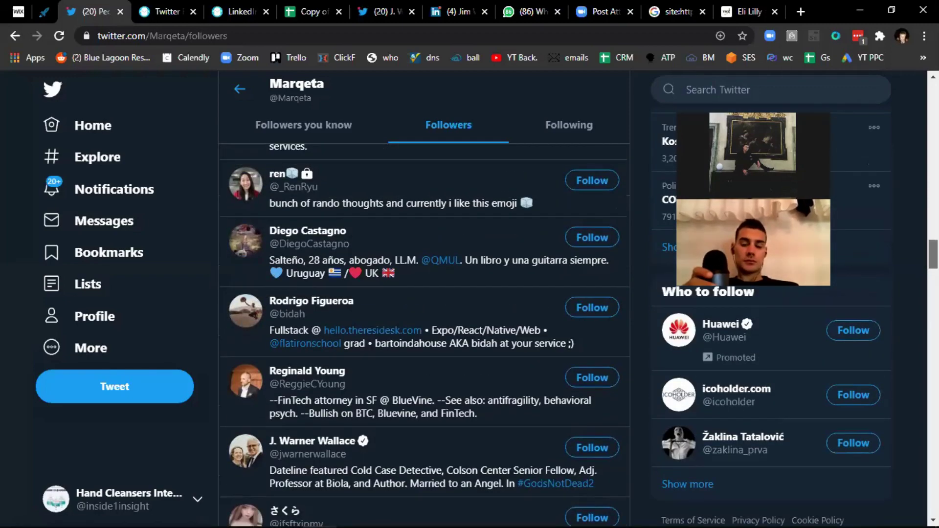
pyautogui.scroll(-5, 424, 332)
pyautogui.scroll(-4, 325, 299)
pyautogui.scroll(4, 325, 300)
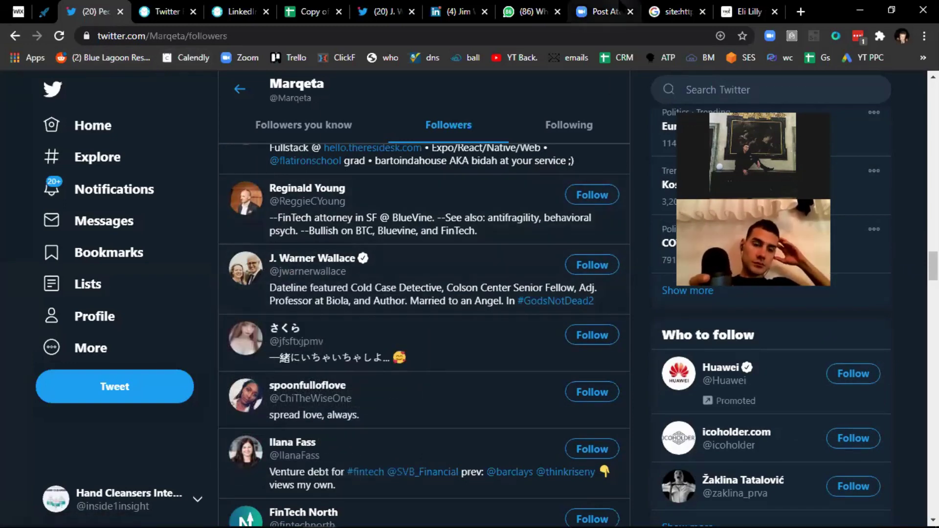
# Compare the follower's Twitter profile with their LinkedIn profile showing 500+ connections and 4 mutual connections
pyautogui.click(384, 11)
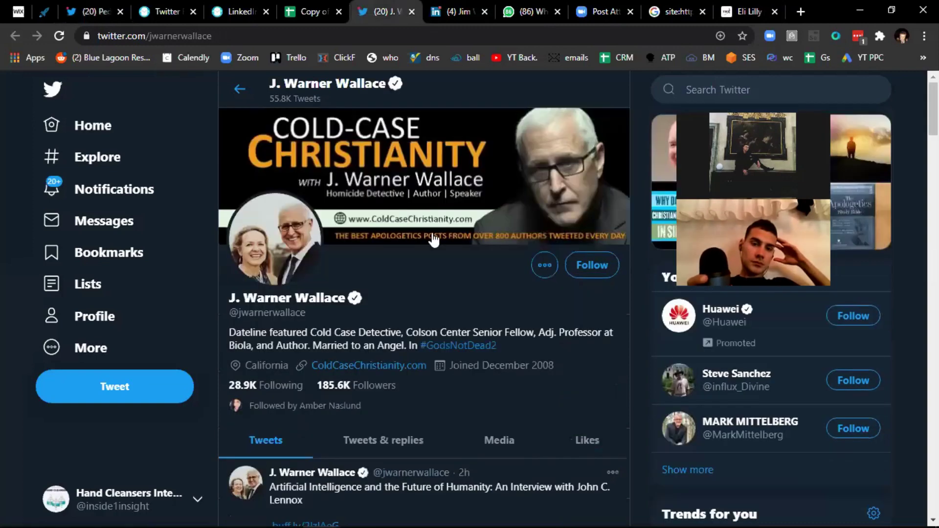
pyautogui.click(457, 11)
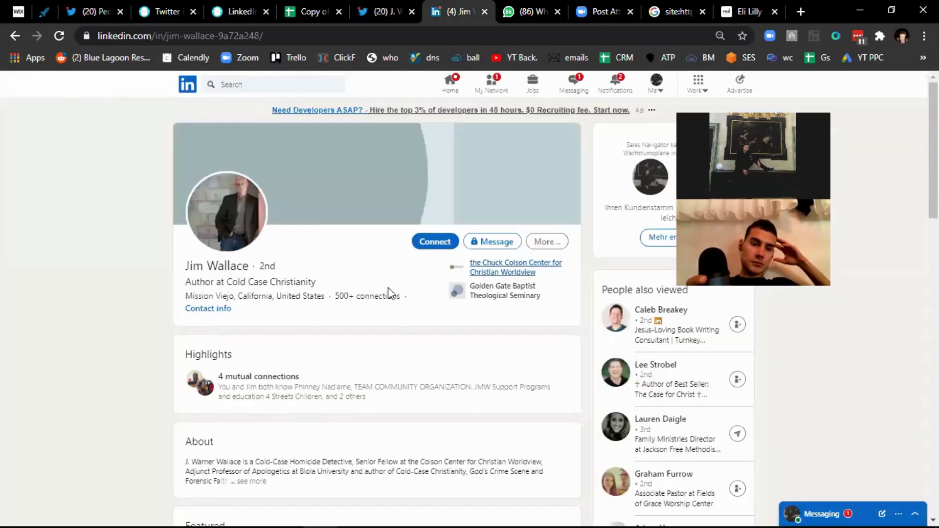
pyautogui.click(406, 7)
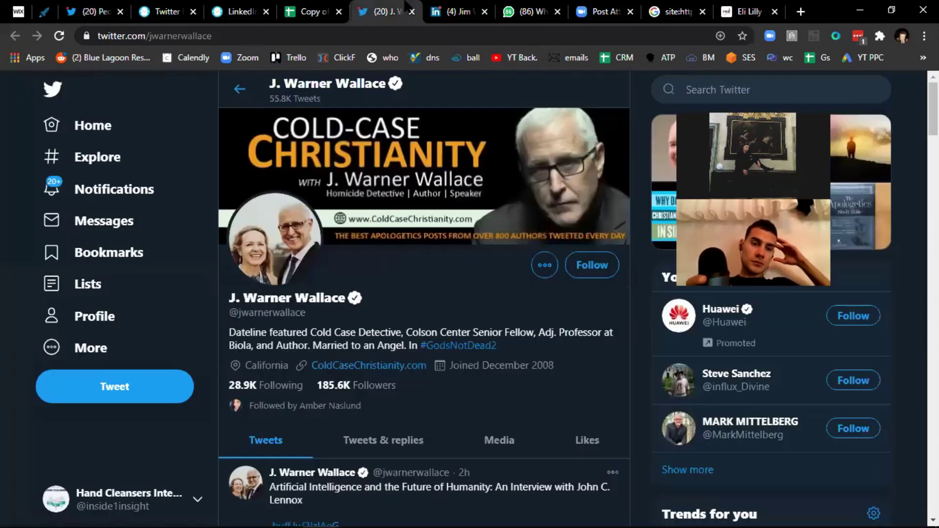
pyautogui.click(458, 11)
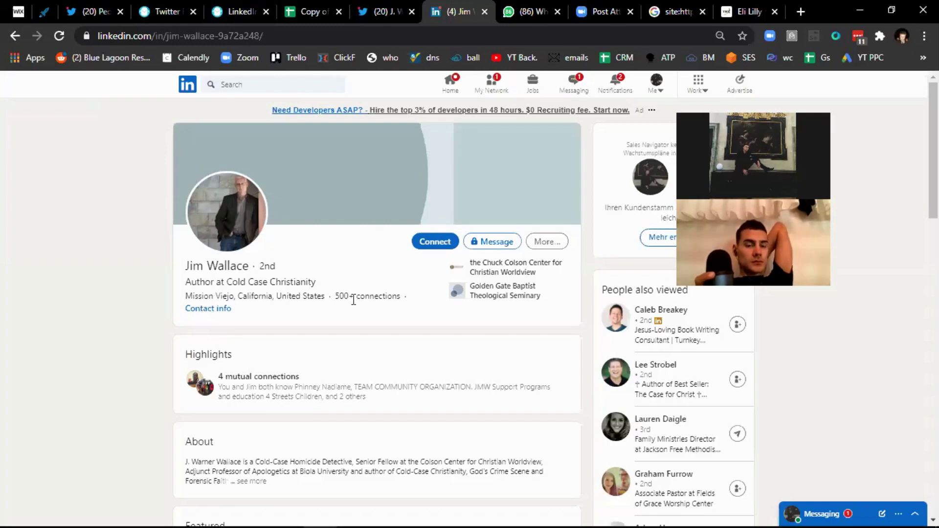
# Go from Marqeta's followers list to the Twitter Follower Collector console and choose Setup from its menu
pyautogui.click(94, 11)
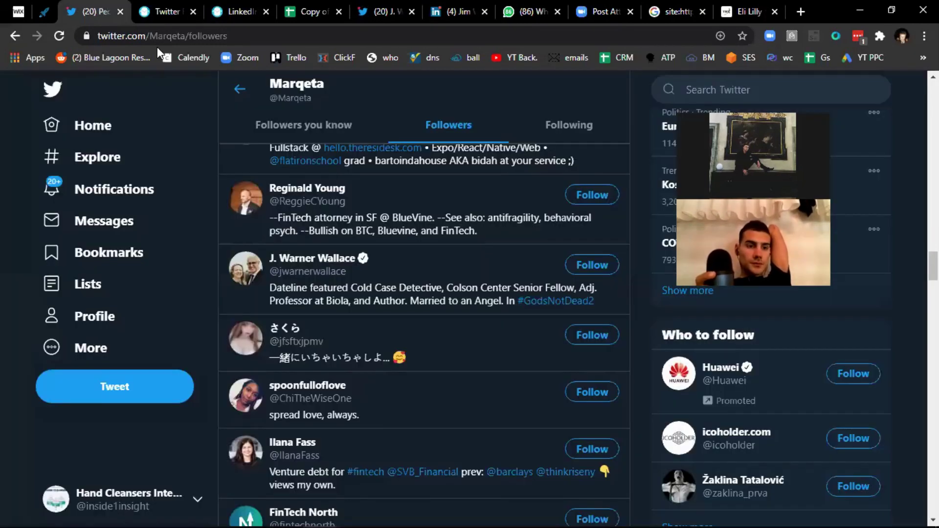
pyautogui.click(164, 12)
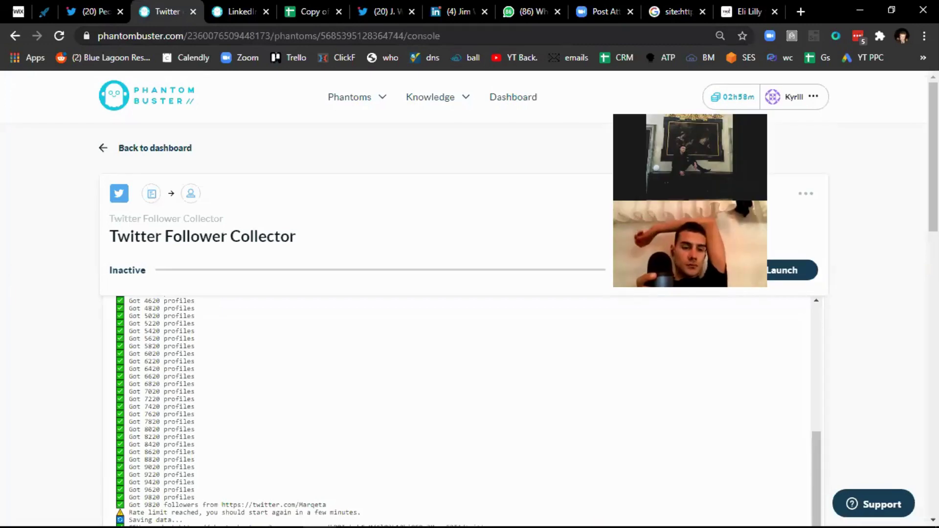
pyautogui.scroll(-7, 465, 293)
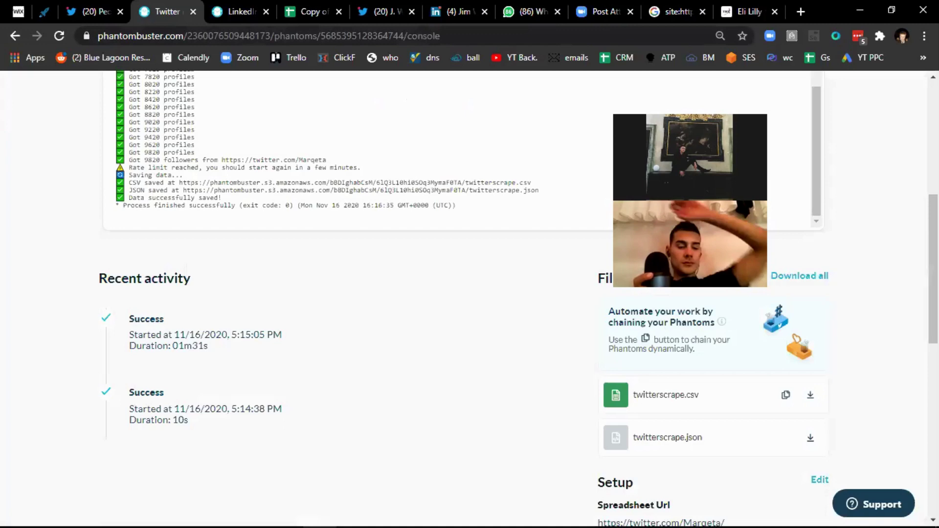
pyautogui.scroll(7, 826, 207)
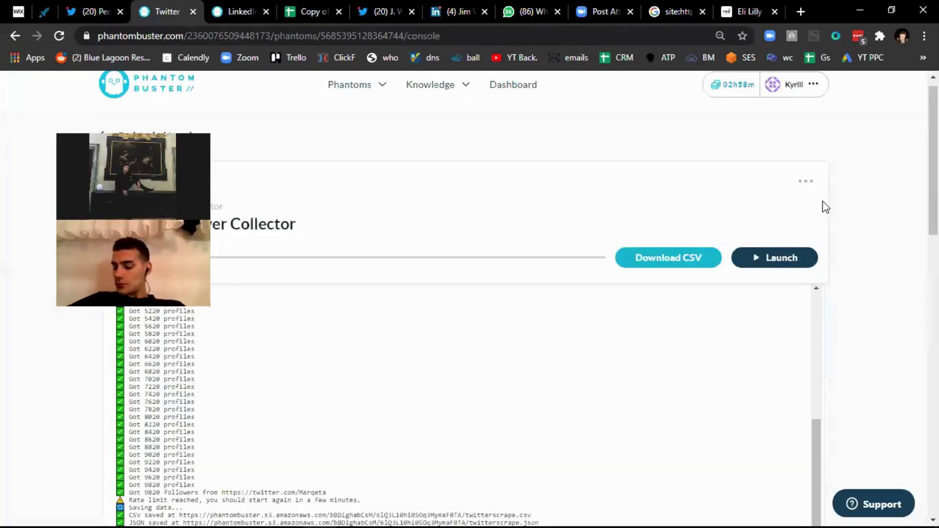
pyautogui.click(805, 181)
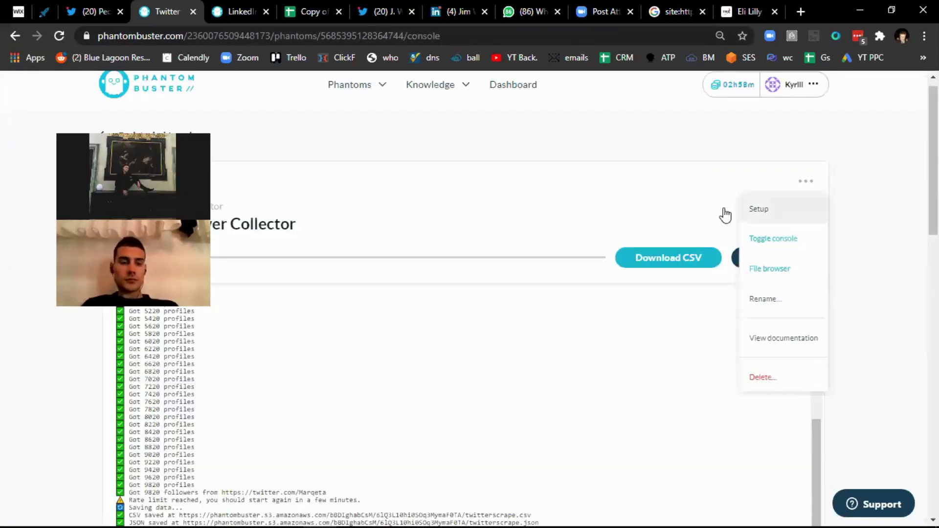
pyautogui.click(769, 211)
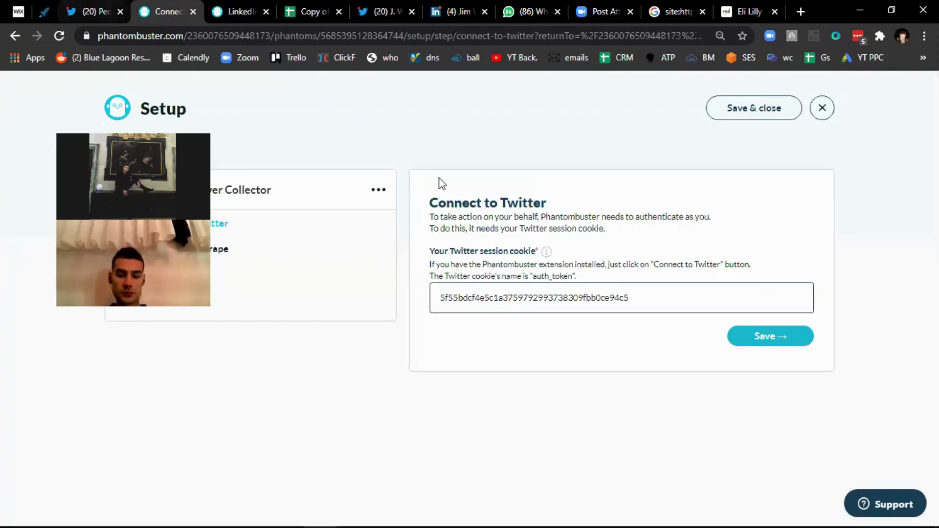
# Inspect Marqeta's Twitter followers page and move from the Network panel to the Application panel's cookies
pyautogui.hotkey('ctrl', 'shift', 'Tab')
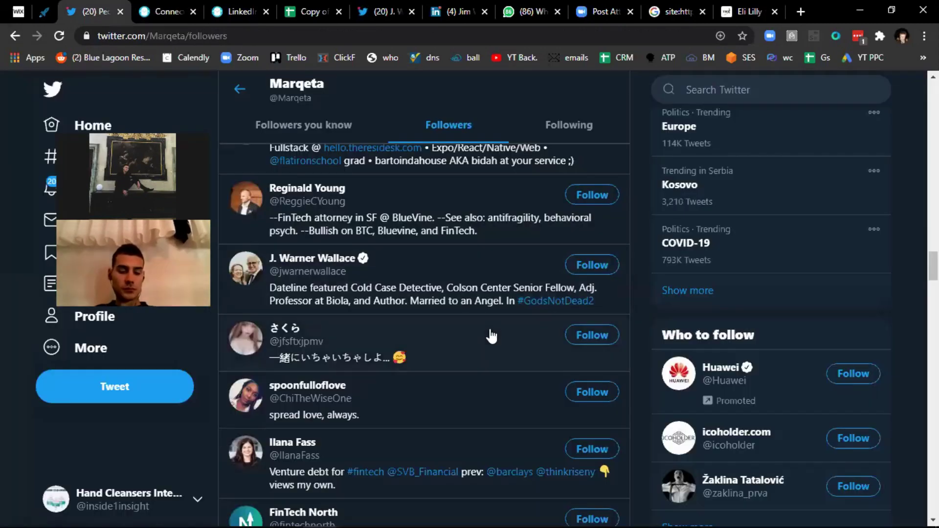
pyautogui.rightClick(491, 335)
pyautogui.click(544, 319)
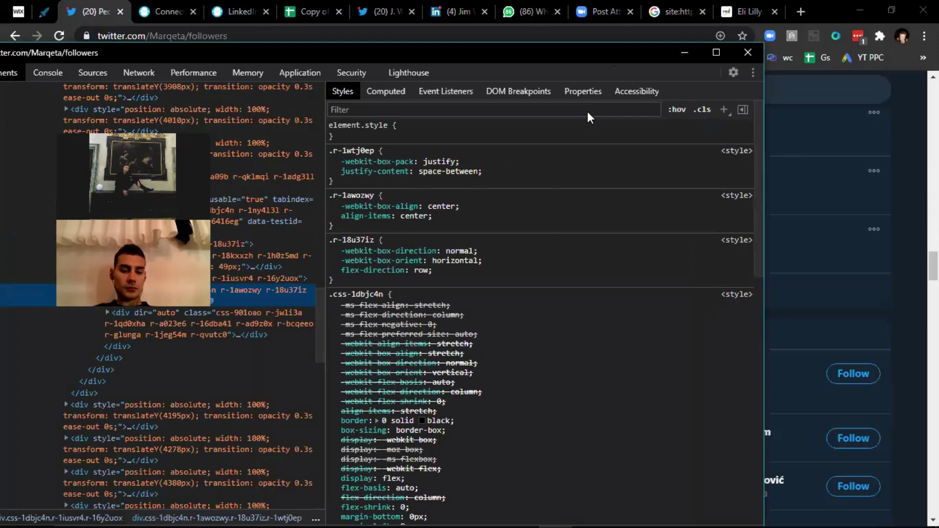
pyautogui.click(139, 74)
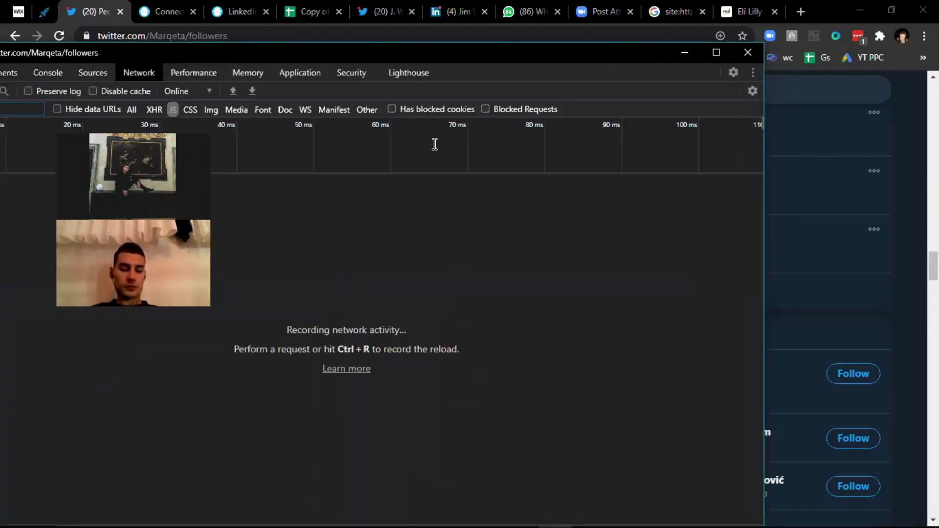
pyautogui.click(300, 74)
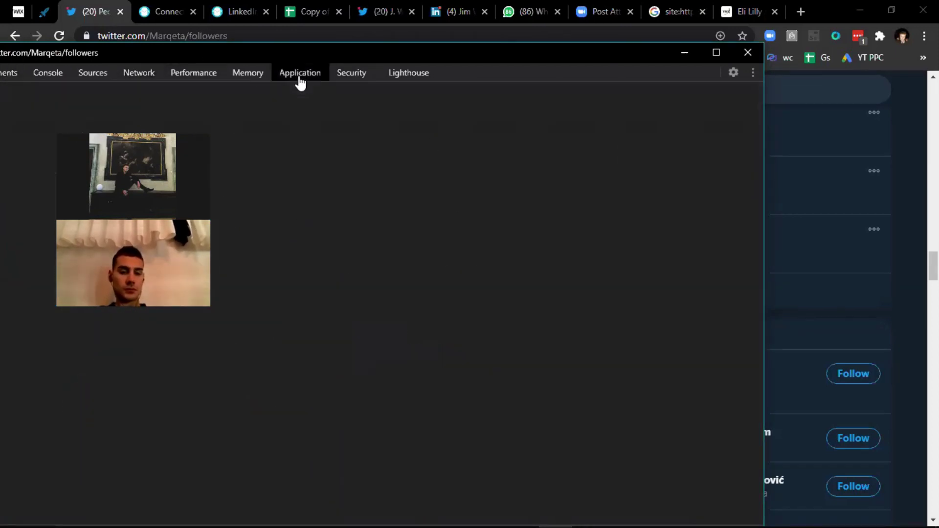
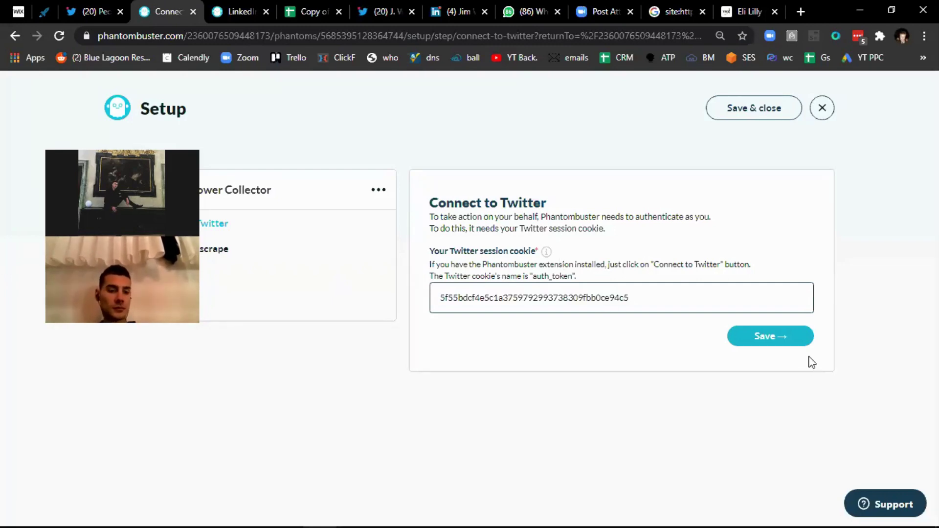
# Save the Twitter session cookie and keep the Marqeta followers URL as the account to scrape
pyautogui.click(789, 341)
pyautogui.click(550, 385)
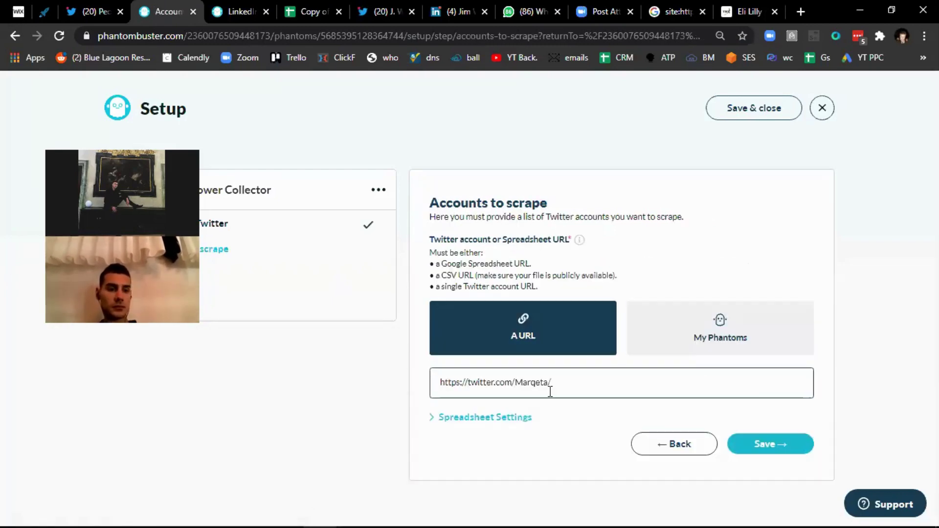
pyautogui.hotkey('ctrl', 'a')
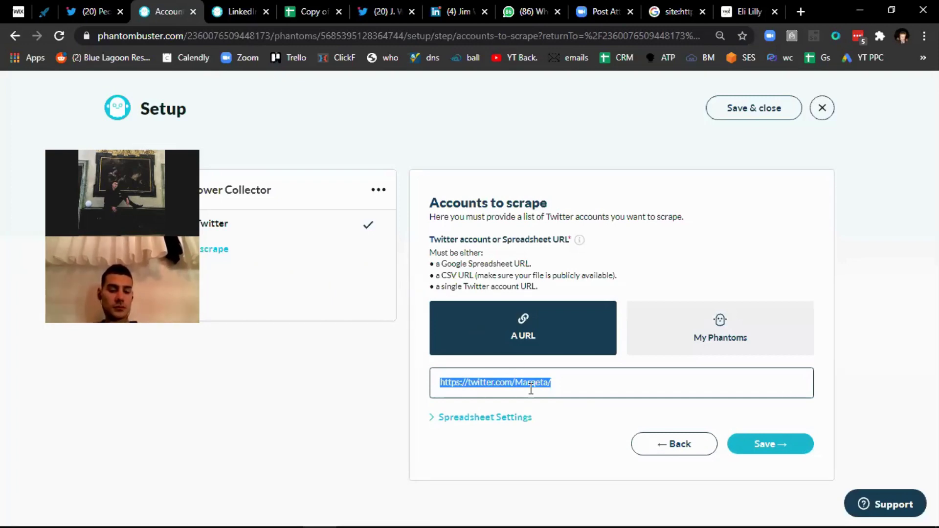
pyautogui.click(92, 5)
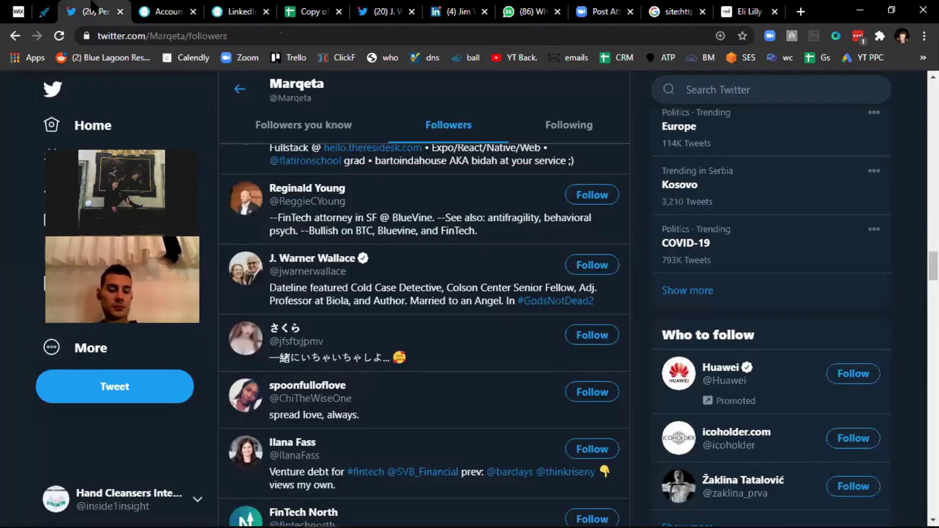
pyautogui.click(164, 11)
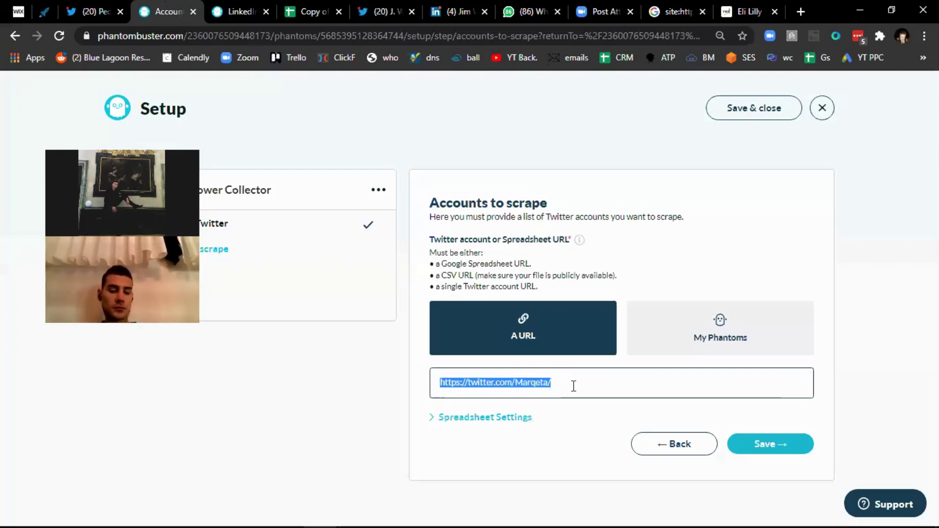
pyautogui.click(93, 11)
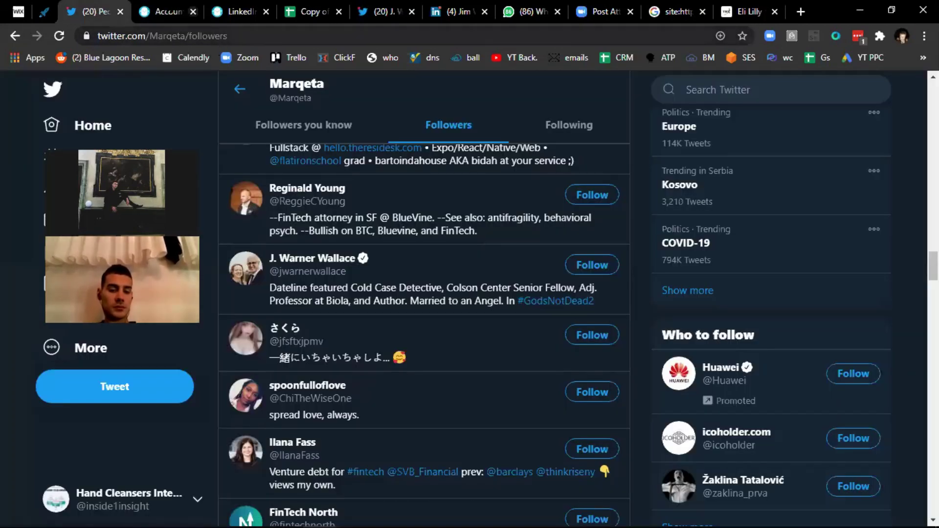
pyautogui.click(165, 7)
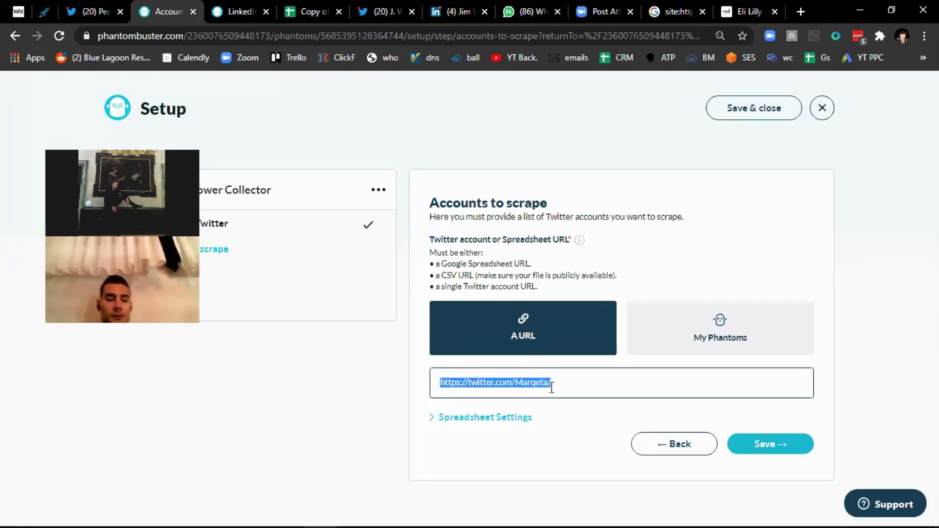
pyautogui.click(759, 443)
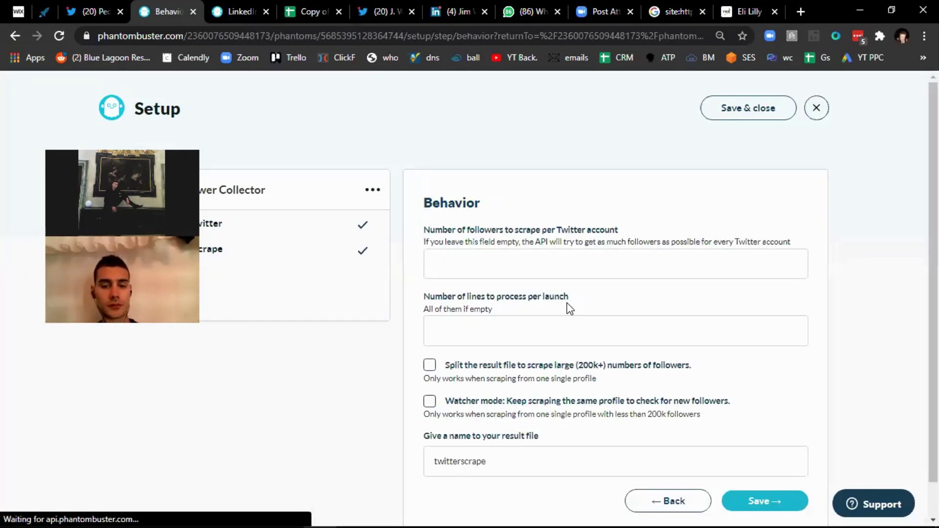
# Add 1 to the result file name, then save the Behavior and Settings steps to reach the console
pyautogui.click(489, 260)
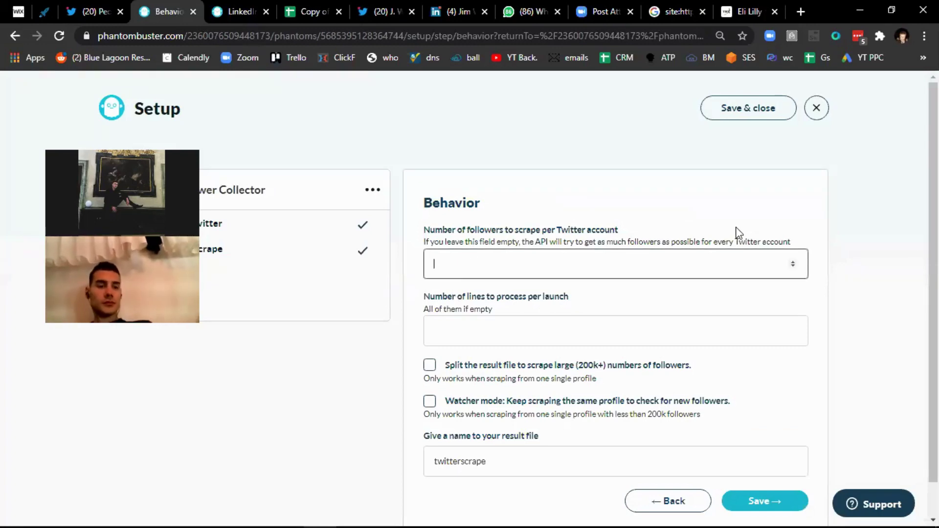
pyautogui.scroll(-1, 607, 183)
pyautogui.click(476, 289)
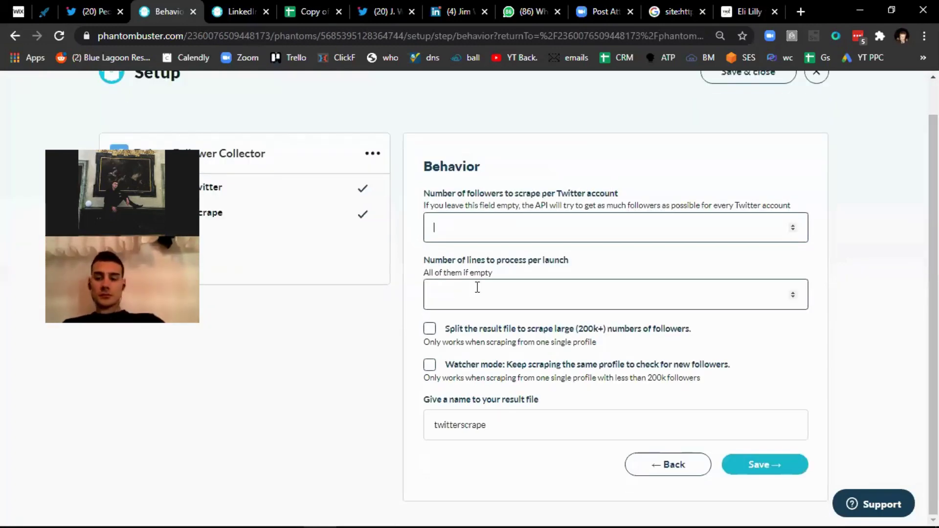
pyautogui.click(514, 424)
pyautogui.write('1')
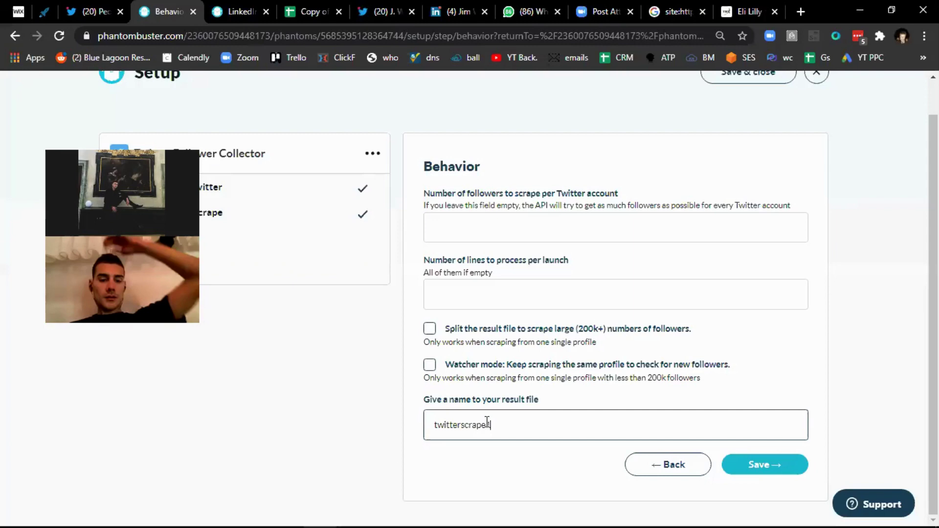
pyautogui.click(796, 465)
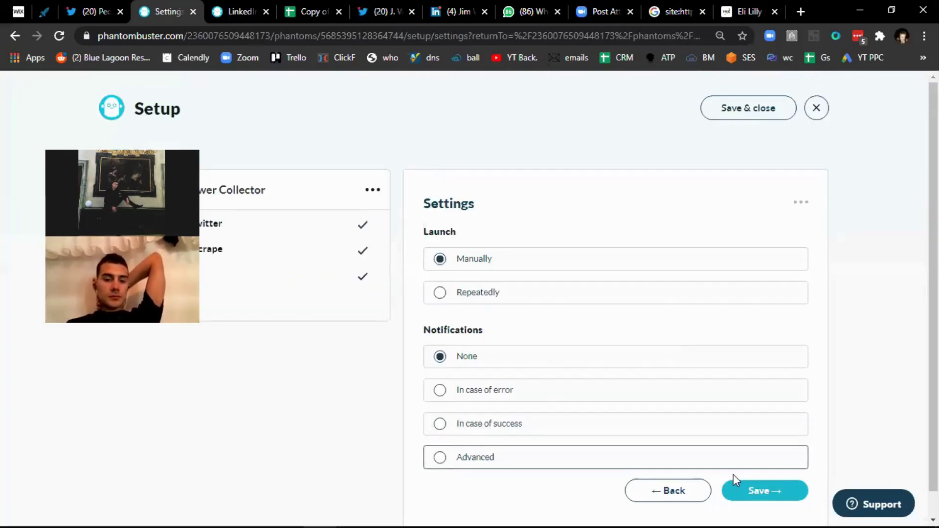
pyautogui.click(784, 493)
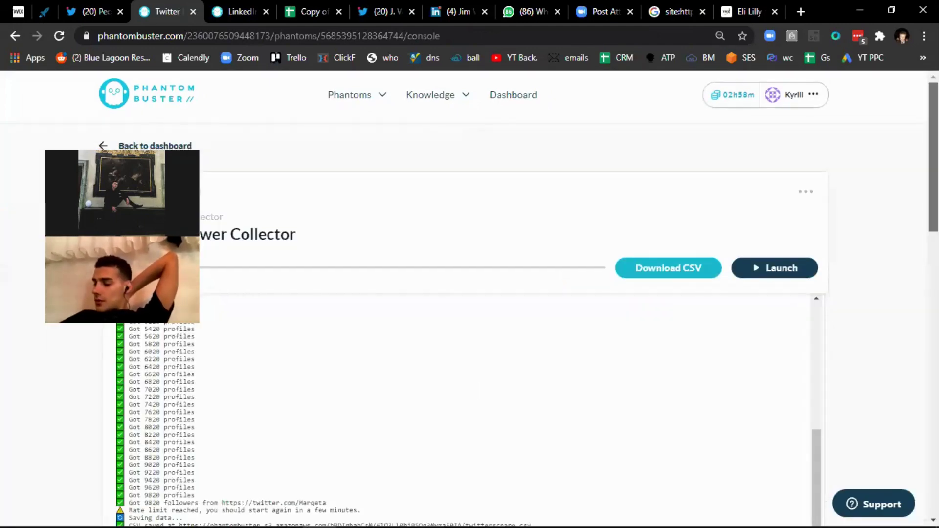
pyautogui.scroll(-4, 612, 293)
pyautogui.scroll(3, 770, 204)
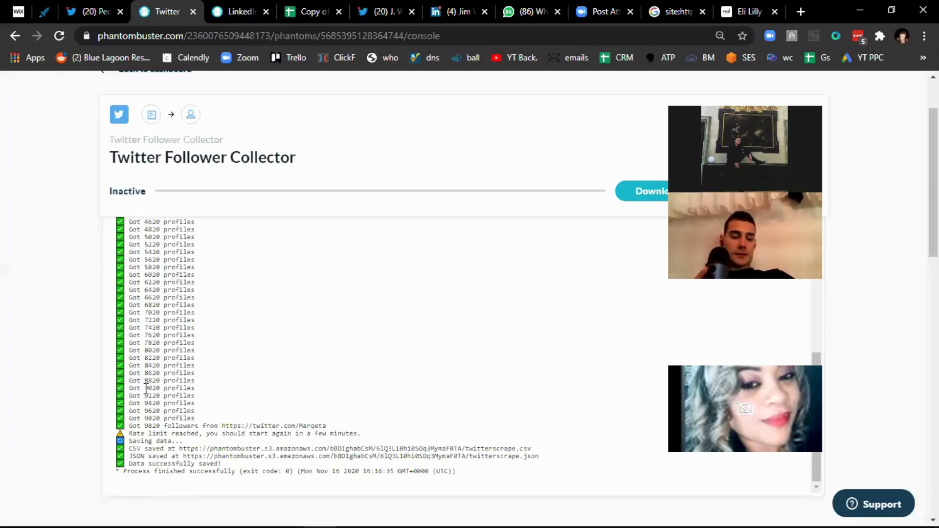
pyautogui.scroll(-1, 202, 261)
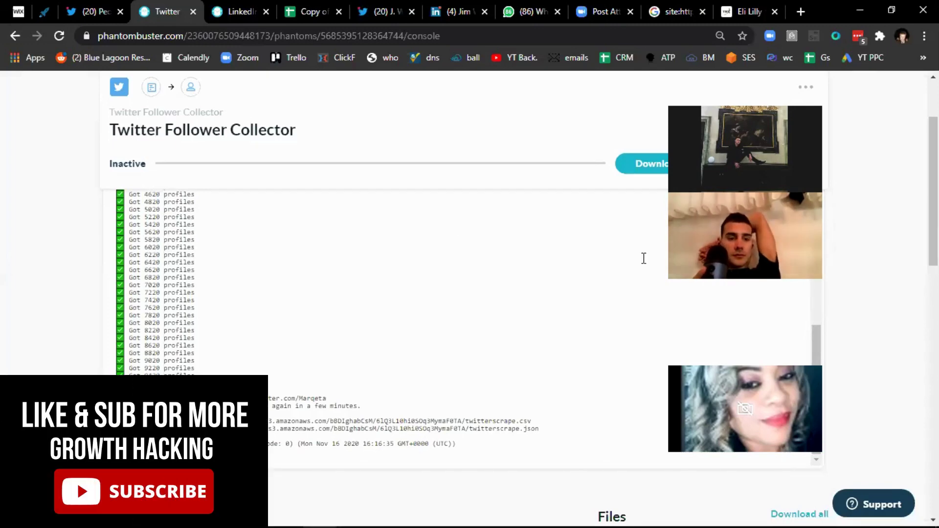
pyautogui.scroll(-5, 897, 253)
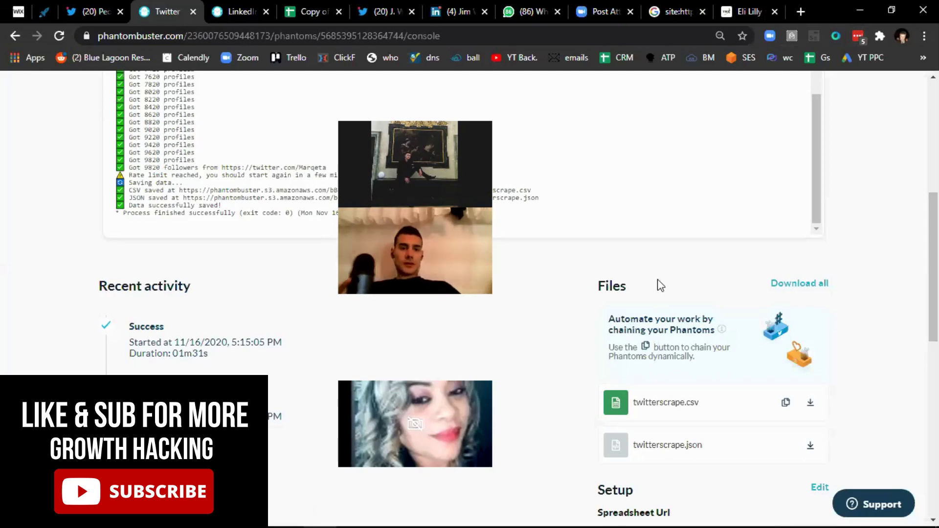
# Clear the desktop and try opening twitterscrape, dismissing the same-name workbook warning
pyautogui.click(862, 7)
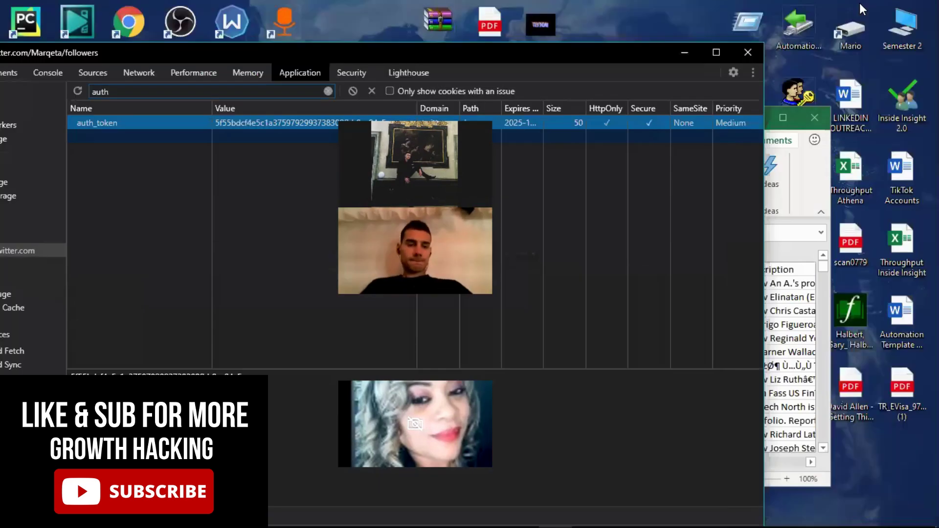
pyautogui.click(754, 55)
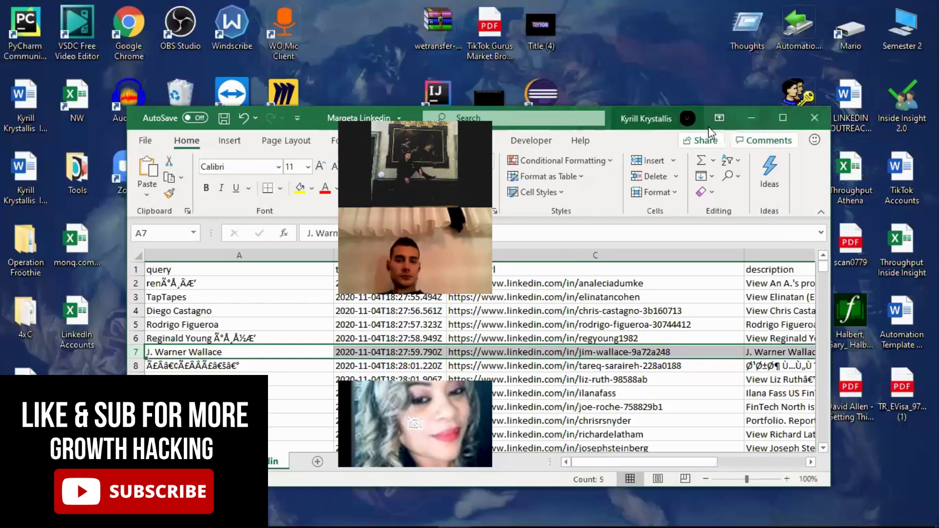
pyautogui.click(752, 118)
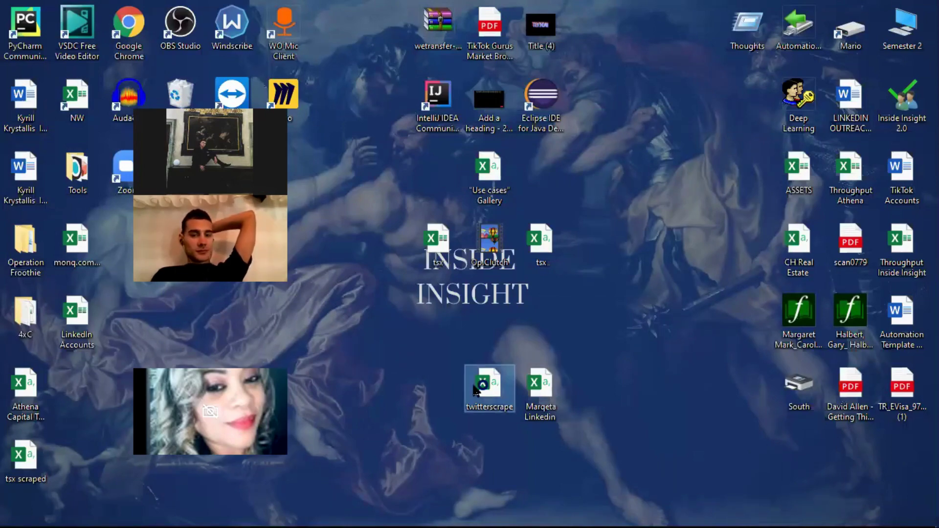
pyautogui.click(475, 389)
pyautogui.doubleClick(475, 389)
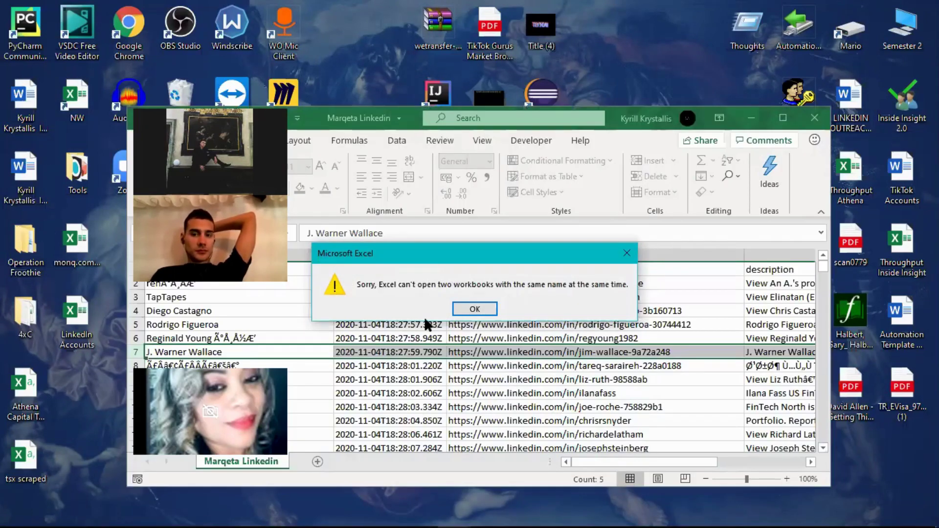
pyautogui.click(475, 309)
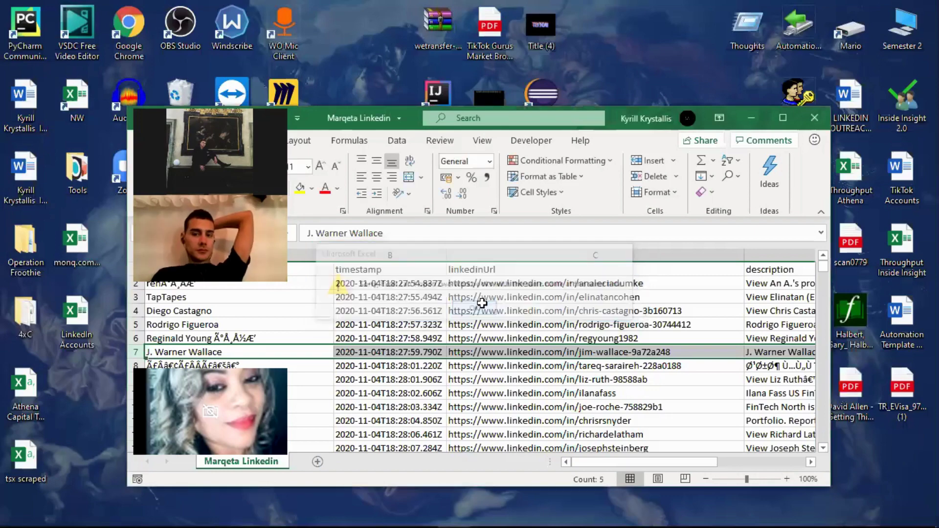
# Close the Marqeta Linkedin workbook without saving and reopen twitterscrape
pyautogui.click(815, 119)
pyautogui.click(469, 297)
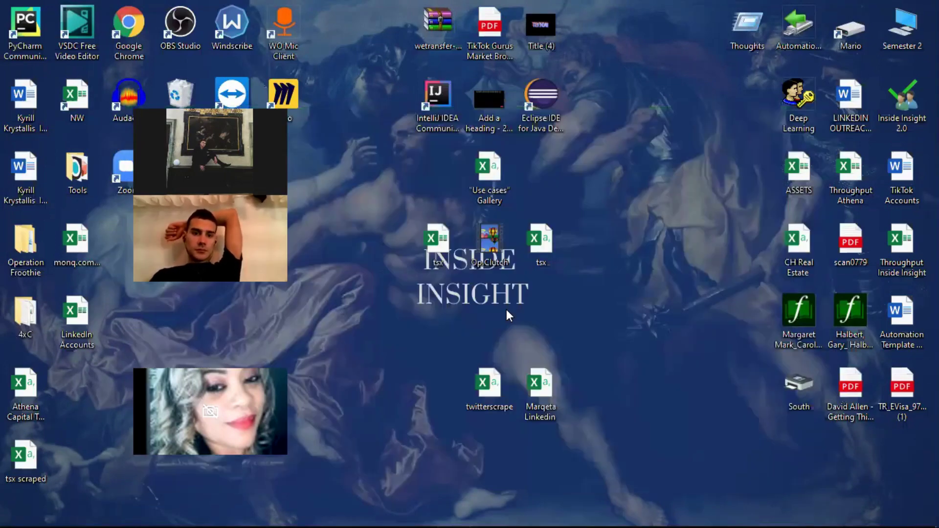
pyautogui.doubleClick(489, 387)
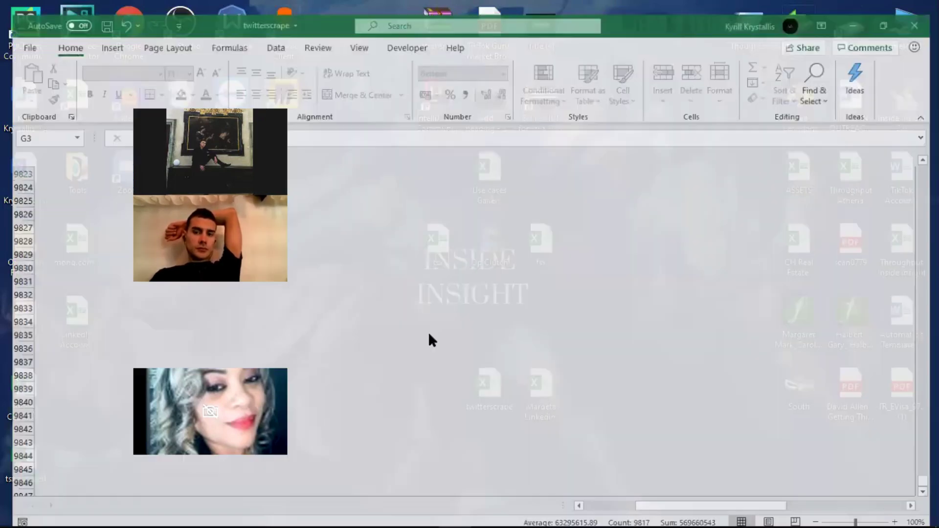
pyautogui.press('Return')
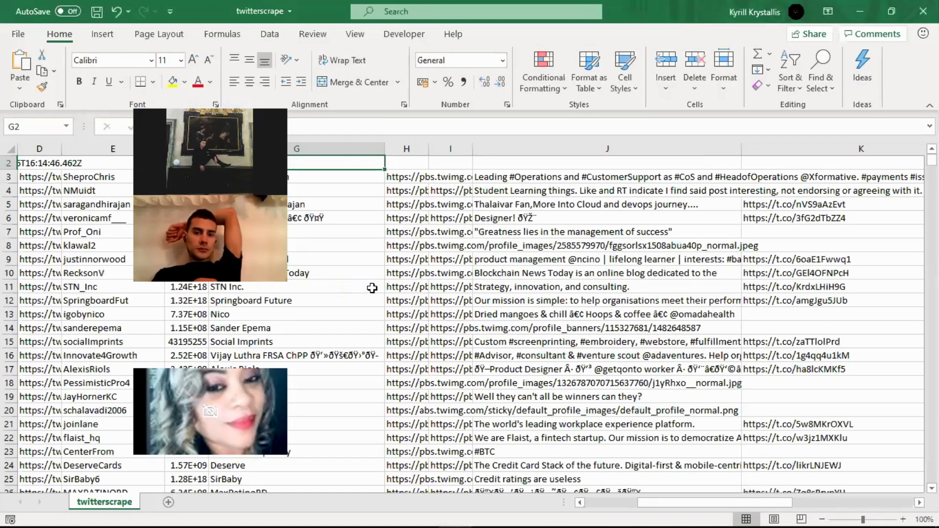
pyautogui.press('Up')
pyautogui.press('Left')
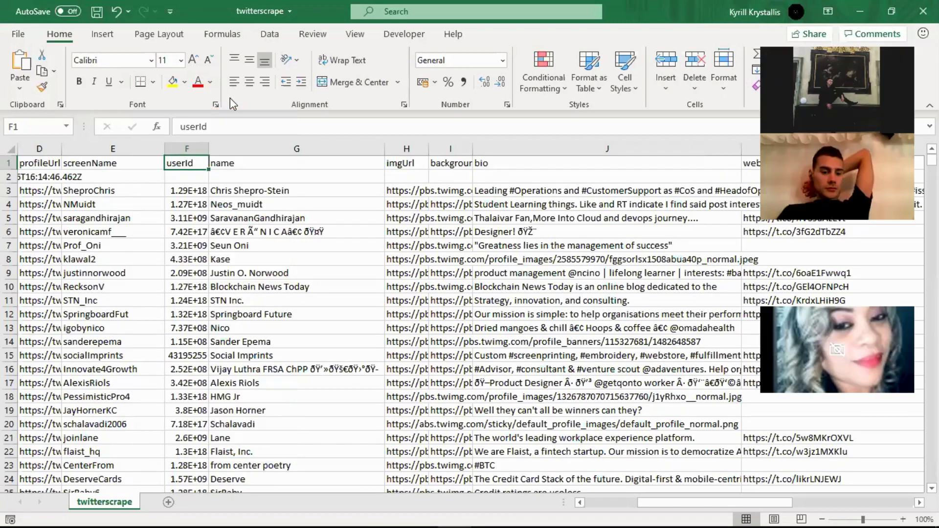
pyautogui.click(39, 245)
pyautogui.press('Left')
pyautogui.press('Left')
pyautogui.press('Left')
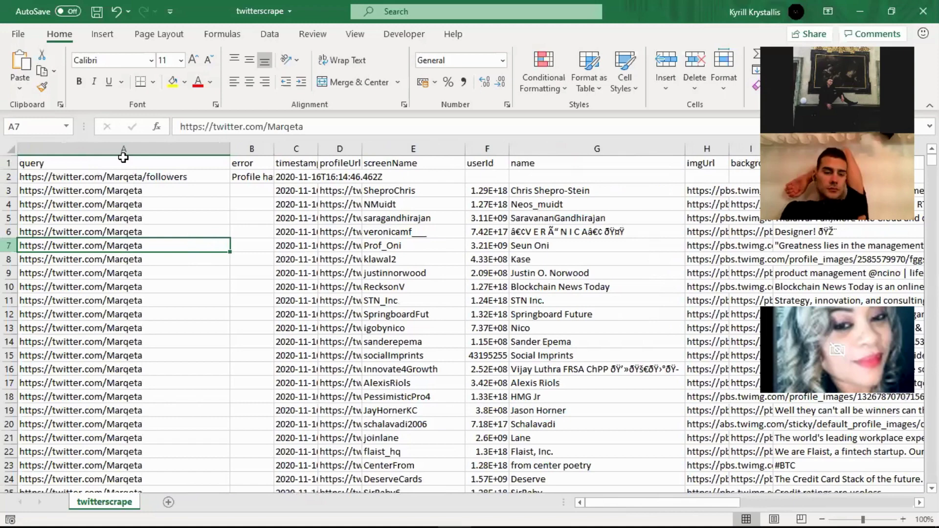
pyautogui.click(175, 219)
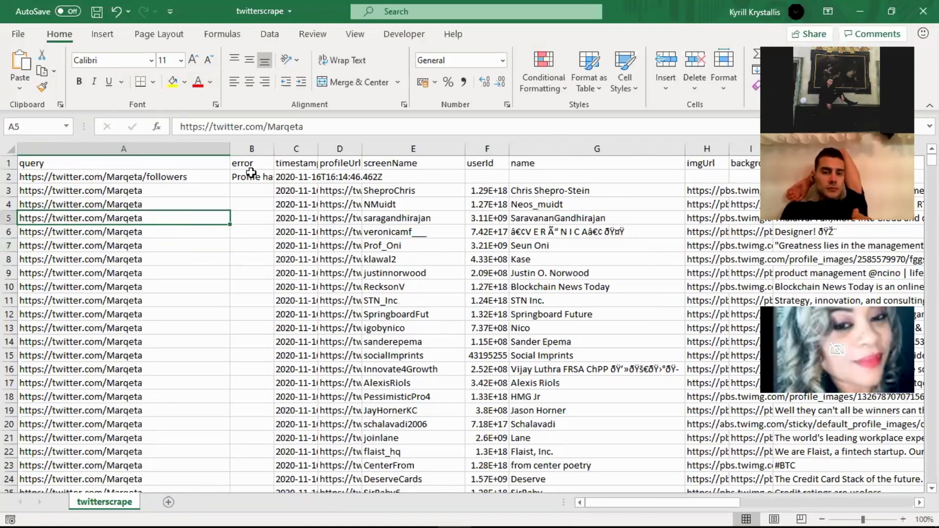
pyautogui.click(294, 177)
pyautogui.moveTo(273, 150); pyautogui.dragTo(331, 156)
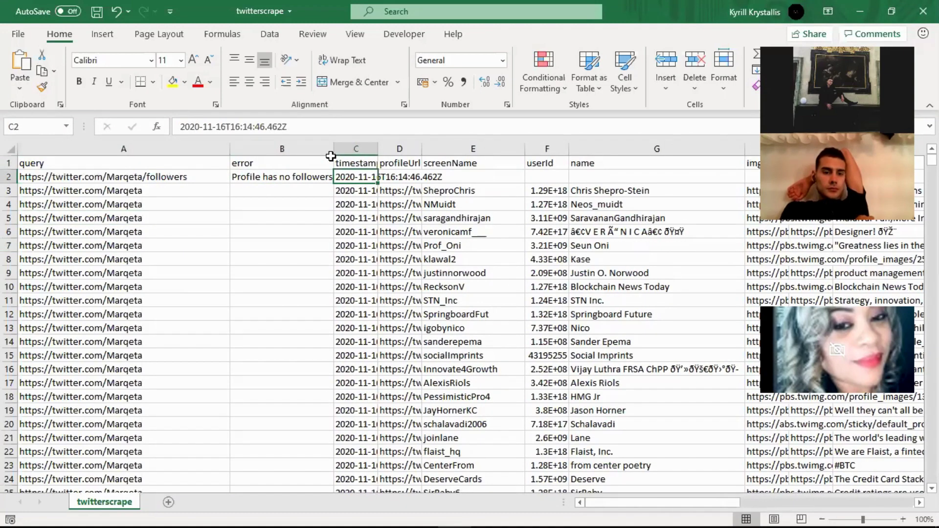
pyautogui.click(318, 163)
pyautogui.click(346, 219)
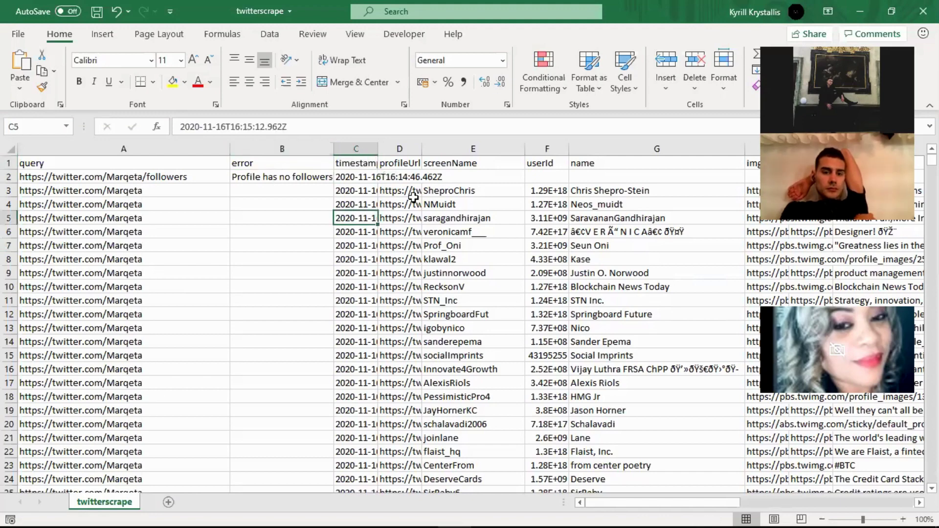
pyautogui.moveTo(425, 149); pyautogui.dragTo(518, 150)
pyautogui.click(590, 213)
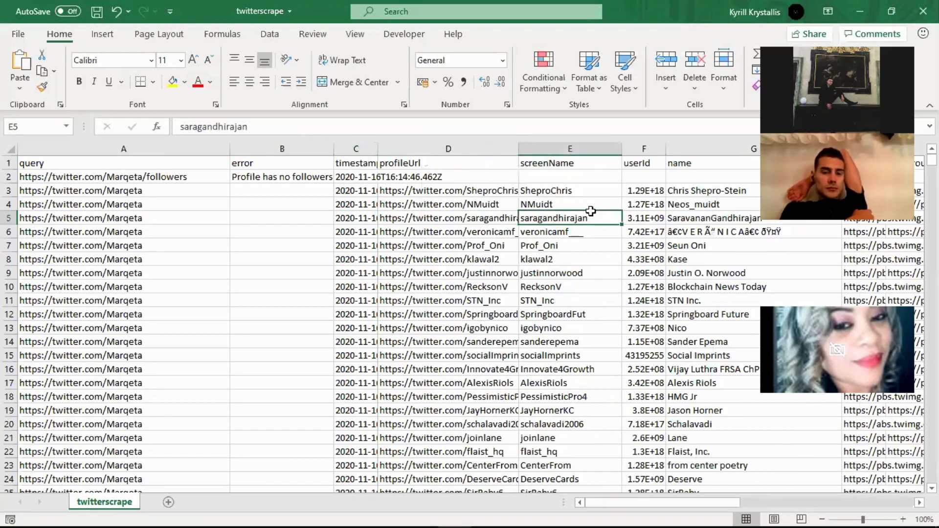
pyautogui.press('Right')
pyautogui.press('Right')
pyautogui.press('Right')
pyautogui.press('Right')
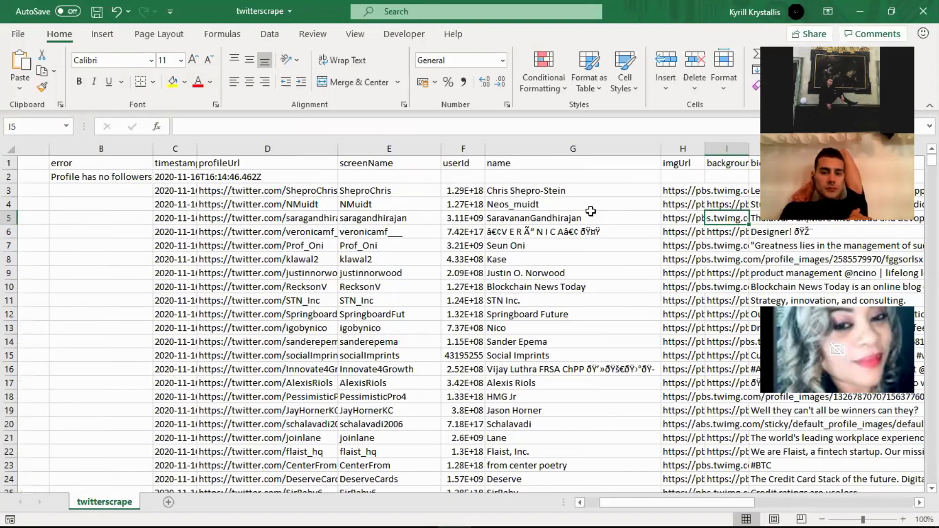
pyautogui.hscroll(1, 441, 220)
pyautogui.click(328, 230)
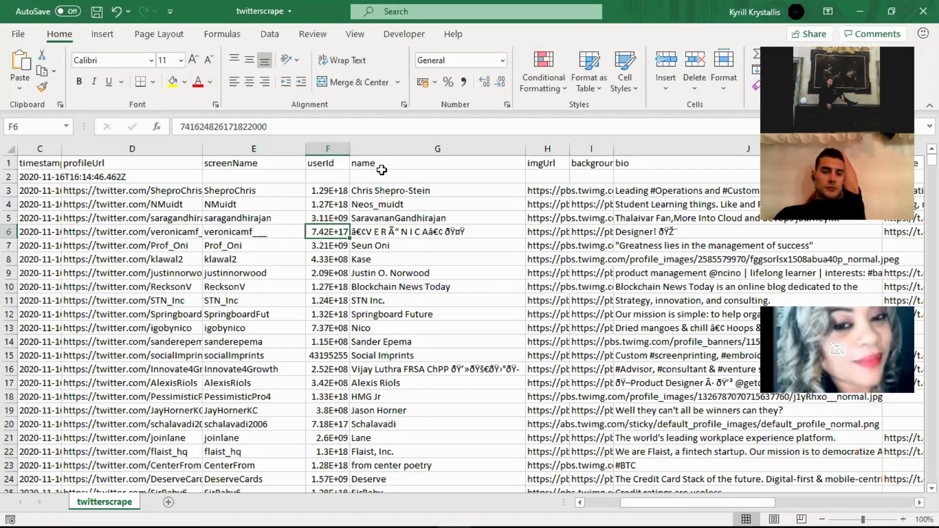
pyautogui.click(423, 201)
pyautogui.click(426, 189)
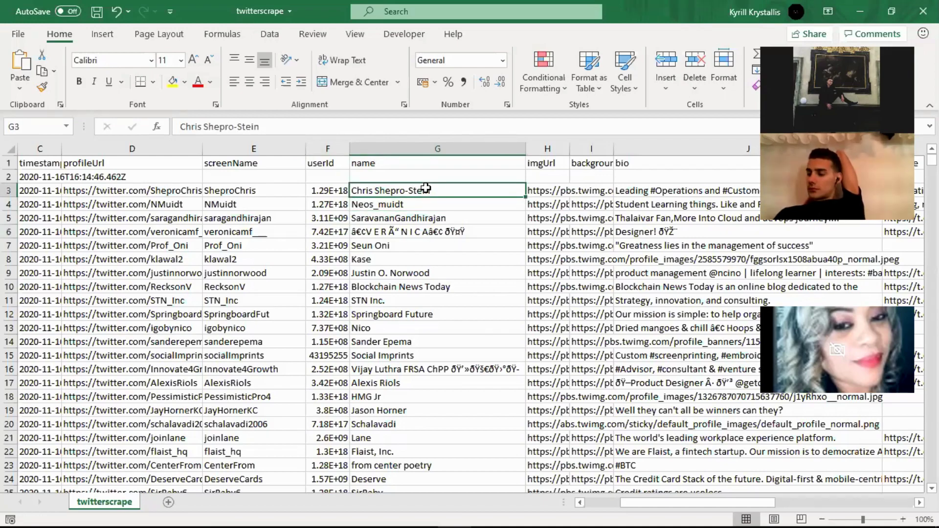
pyautogui.click(438, 368)
pyautogui.press('Down')
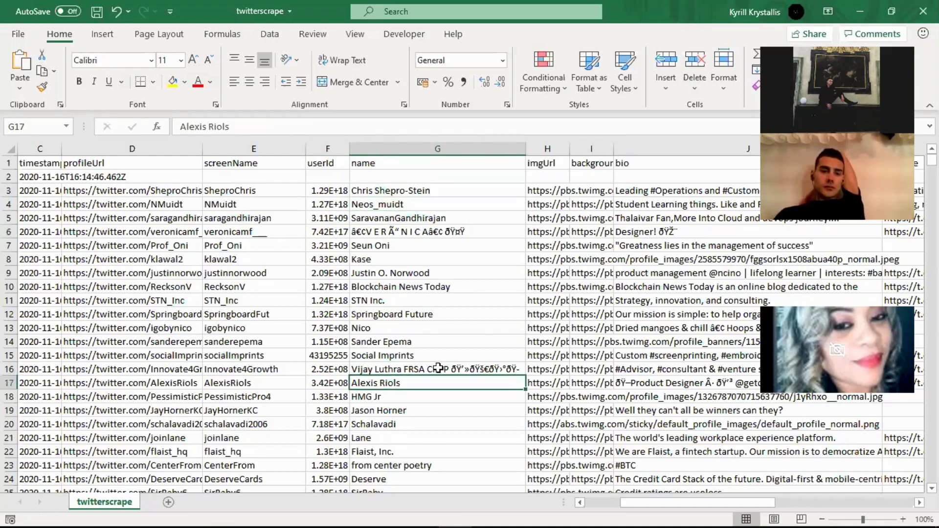
pyautogui.press('Down')
pyautogui.press('Down')
pyautogui.press('Down')
pyautogui.press('Down')
pyautogui.press('Down')
pyautogui.press('Down')
pyautogui.press('Down')
pyautogui.press('Down')
pyautogui.press('Down')
pyautogui.press('Down')
pyautogui.press('Down')
pyautogui.press('Down')
pyautogui.press('Down')
pyautogui.press('Down')
pyautogui.press('Down')
pyautogui.press('Down')
pyautogui.press('Down')
pyautogui.press('Down')
pyautogui.press('Down')
pyautogui.press('Down')
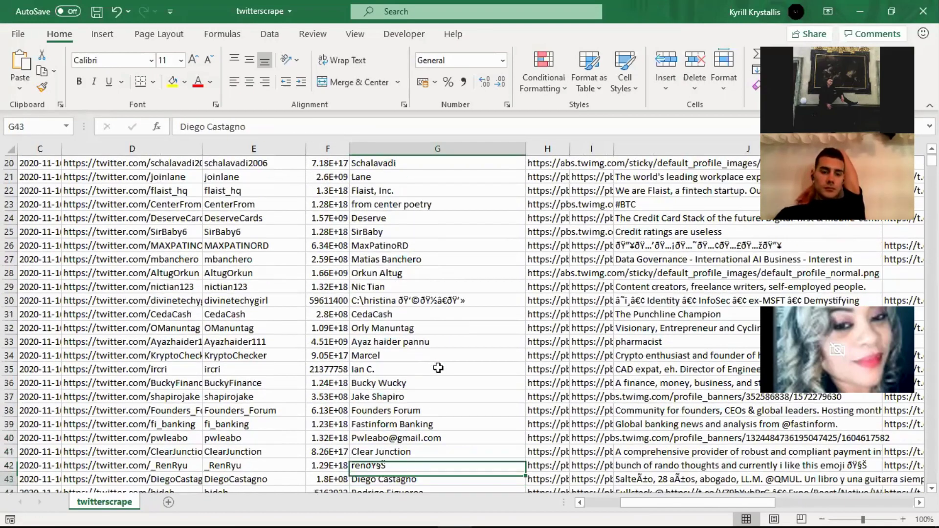
pyautogui.press('Down')
pyautogui.press('Down')
pyautogui.press('Down')
pyautogui.press('Down')
pyautogui.press('Down')
pyautogui.press('Down')
pyautogui.press('Down')
pyautogui.press('Down')
pyautogui.press('Down')
pyautogui.press('Down')
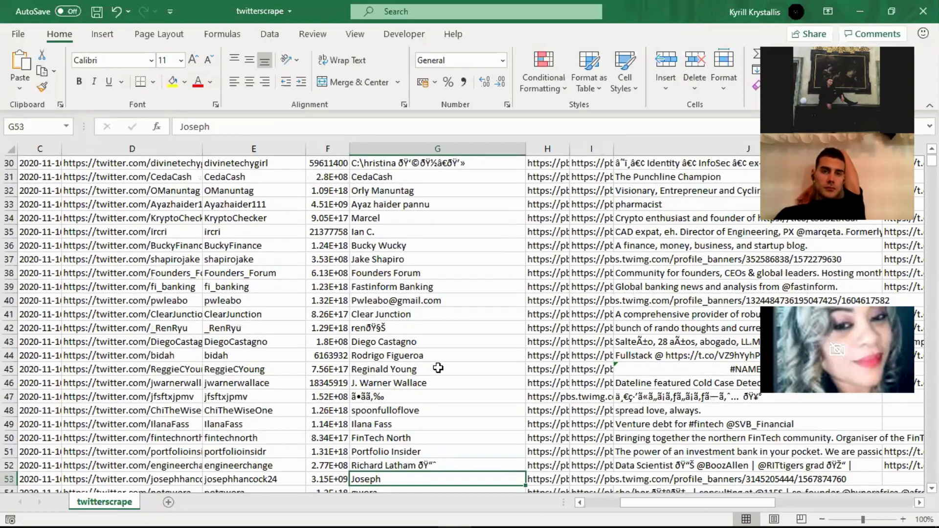
pyautogui.press('Up')
pyautogui.press('Up')
pyautogui.press('Up')
pyautogui.press('Up')
pyautogui.press('Up')
pyautogui.press('Up')
pyautogui.press('Up')
pyautogui.press('Up')
pyautogui.press('Up')
pyautogui.press('Up')
pyautogui.press('Up')
pyautogui.press('Up')
pyautogui.press('Up')
pyautogui.press('Up')
pyautogui.press('Up')
pyautogui.press('Up')
pyautogui.press('Up')
pyautogui.press('Up')
pyautogui.press('Up')
pyautogui.press('Up')
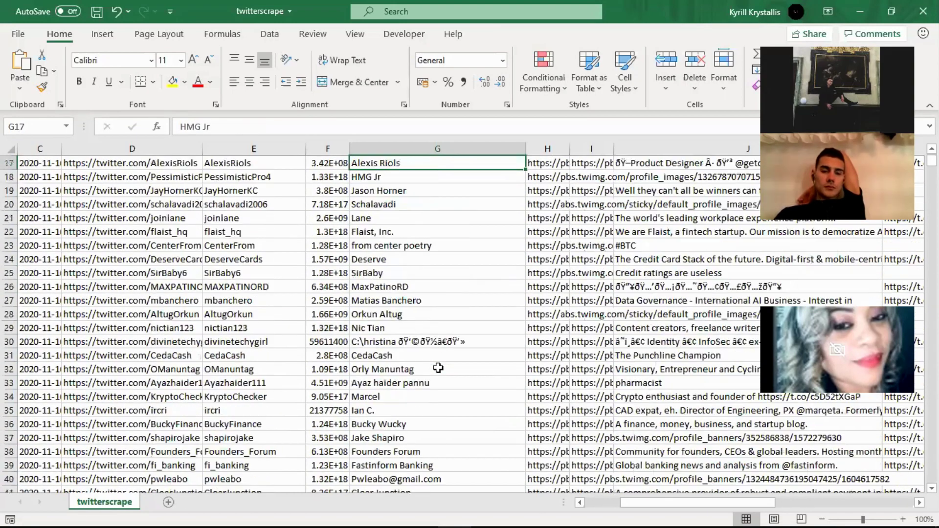
pyautogui.press('Up')
pyautogui.press('Up')
pyautogui.press('Up')
pyautogui.press('Up')
pyautogui.press('Up')
pyautogui.press('Up')
pyautogui.press('Up')
pyautogui.press('Up')
pyautogui.press('Up')
pyautogui.press('Up')
pyautogui.press('Up')
pyautogui.press('Up')
pyautogui.press('Up')
pyautogui.press('Up')
pyautogui.press('Up')
pyautogui.press('Up')
pyautogui.press('Down')
pyautogui.press('Down')
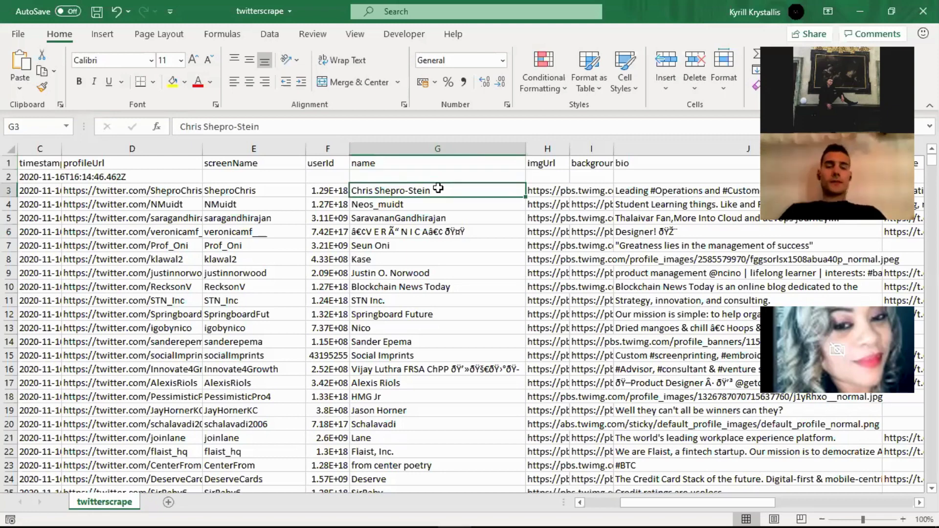
# Turn on filtering for the name column and start a Contains text filter with * *
pyautogui.click(454, 150)
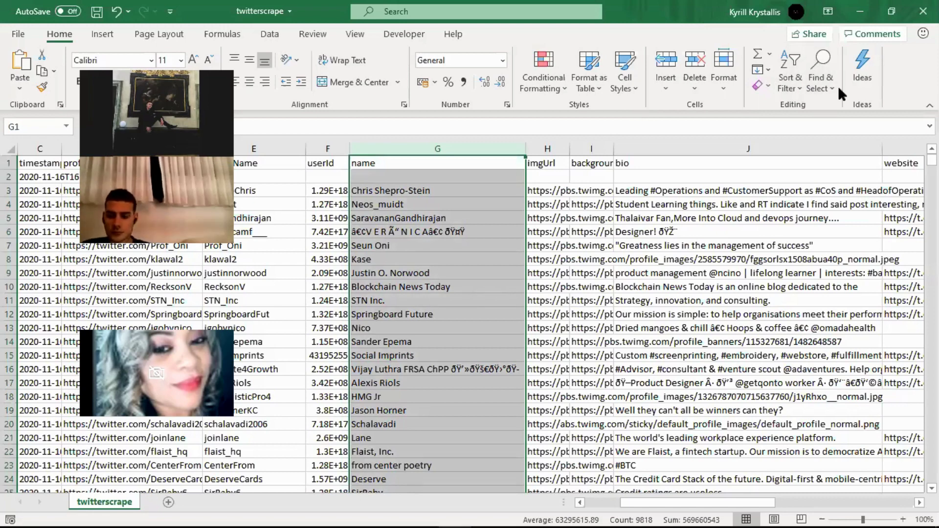
pyautogui.click(797, 88)
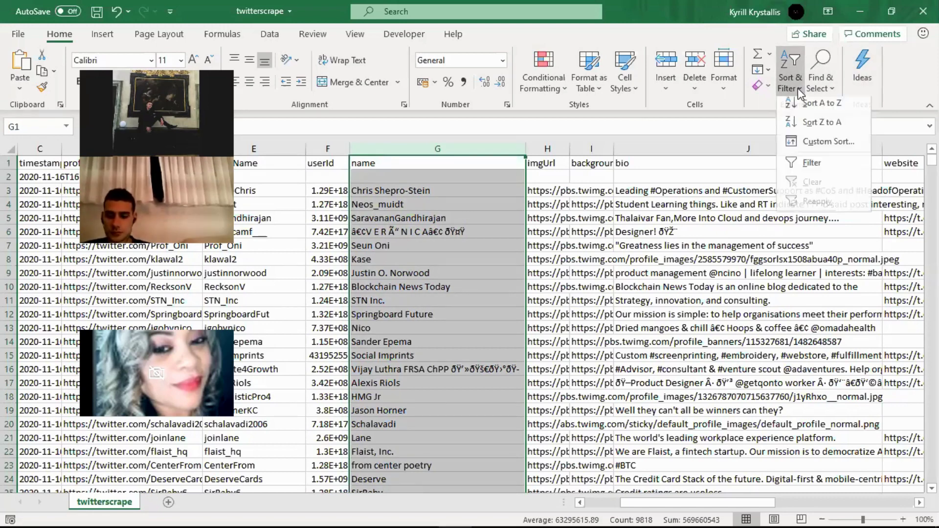
pyautogui.click(811, 187)
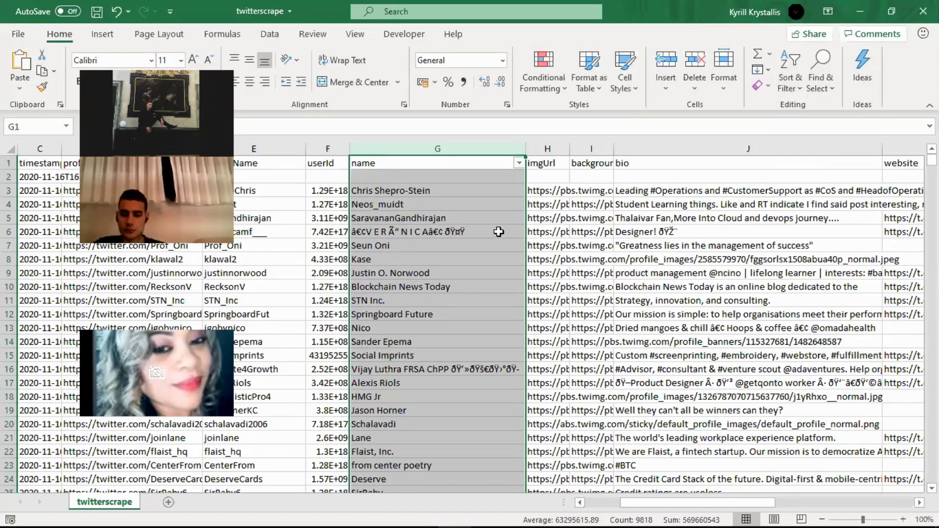
pyautogui.click(518, 163)
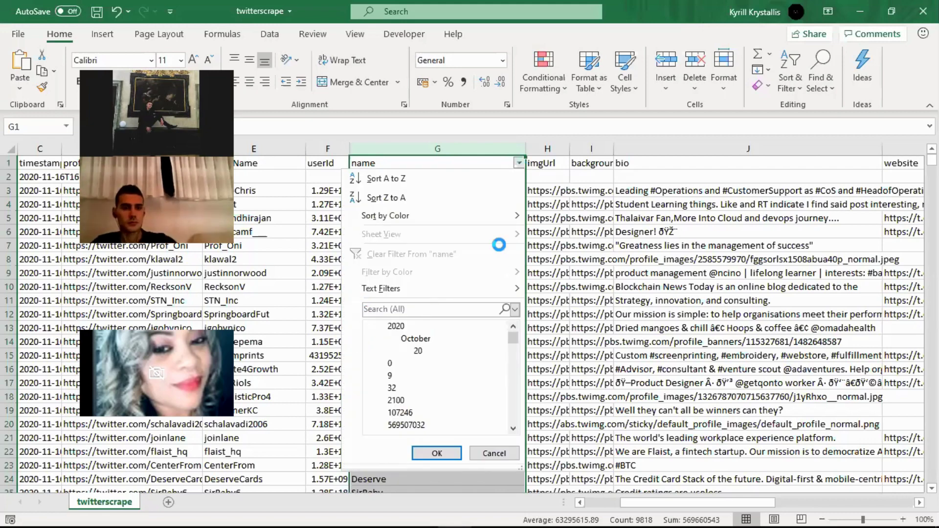
pyautogui.moveTo(411, 292)
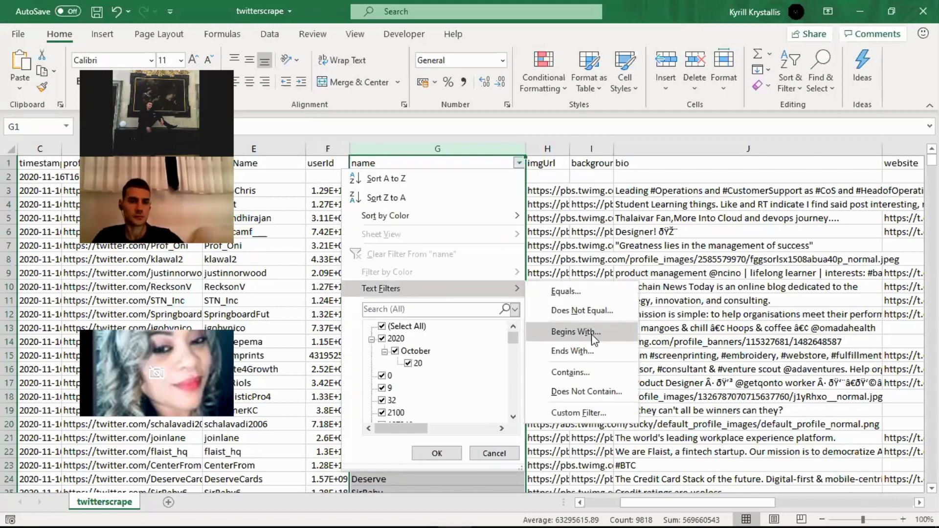
pyautogui.click(570, 373)
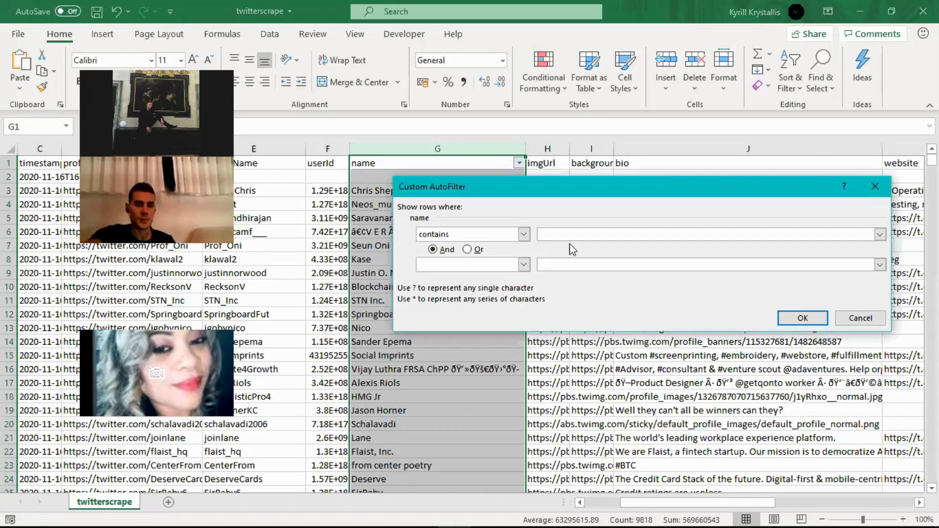
pyautogui.write('*')
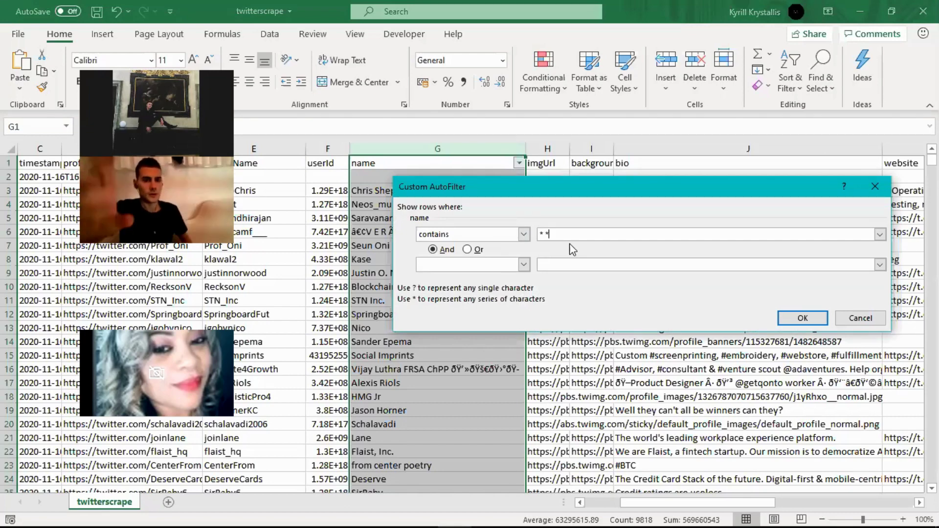
pyautogui.click(803, 318)
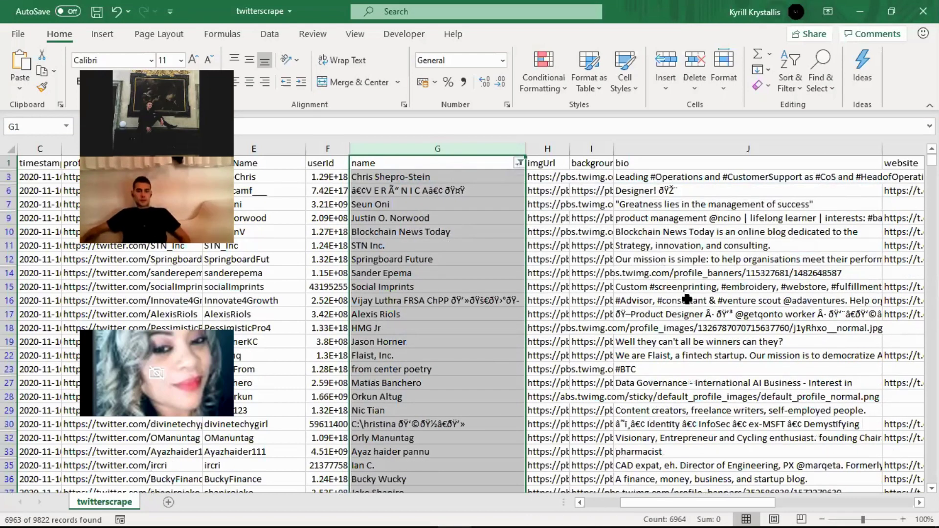
pyautogui.click(401, 343)
pyautogui.click(399, 194)
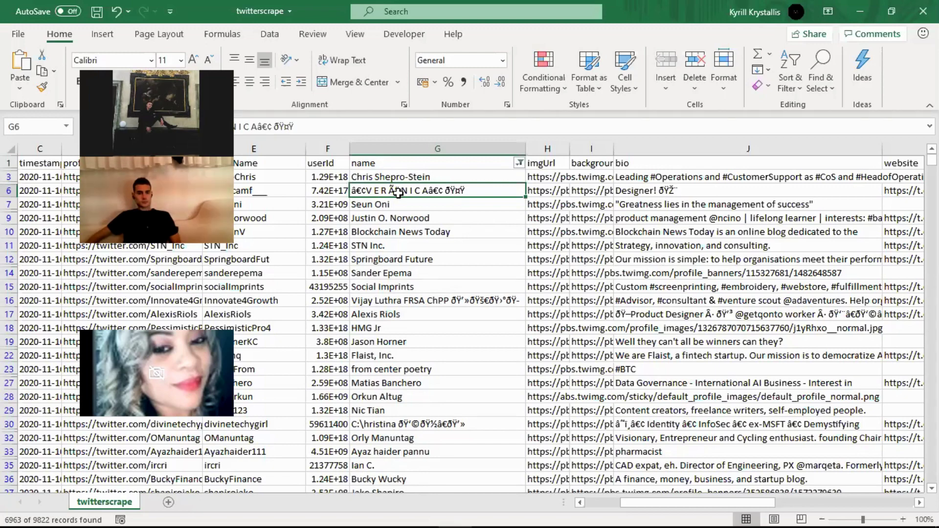
pyautogui.click(427, 234)
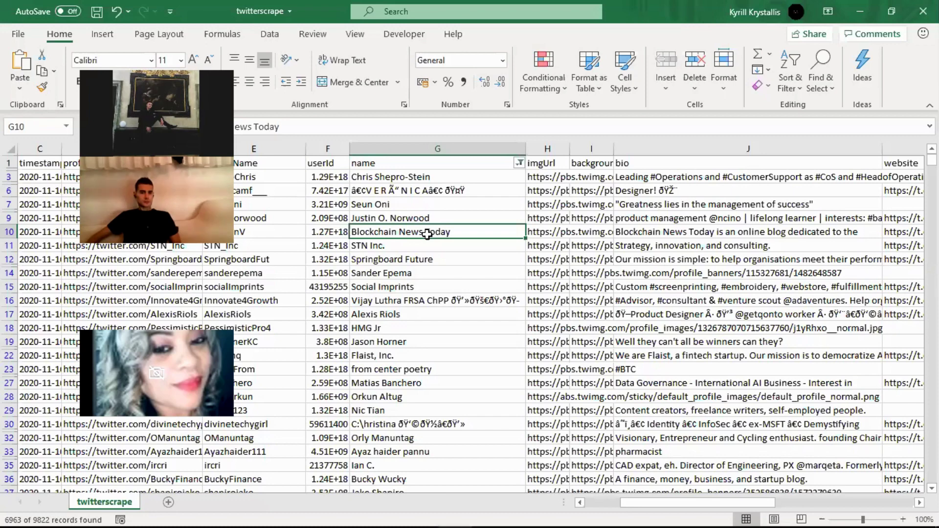
pyautogui.click(400, 332)
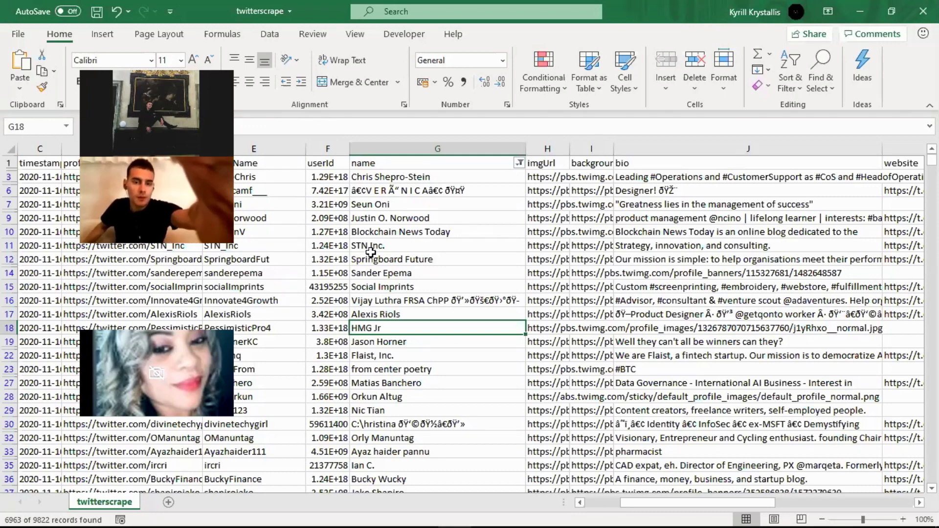
pyautogui.click(386, 260)
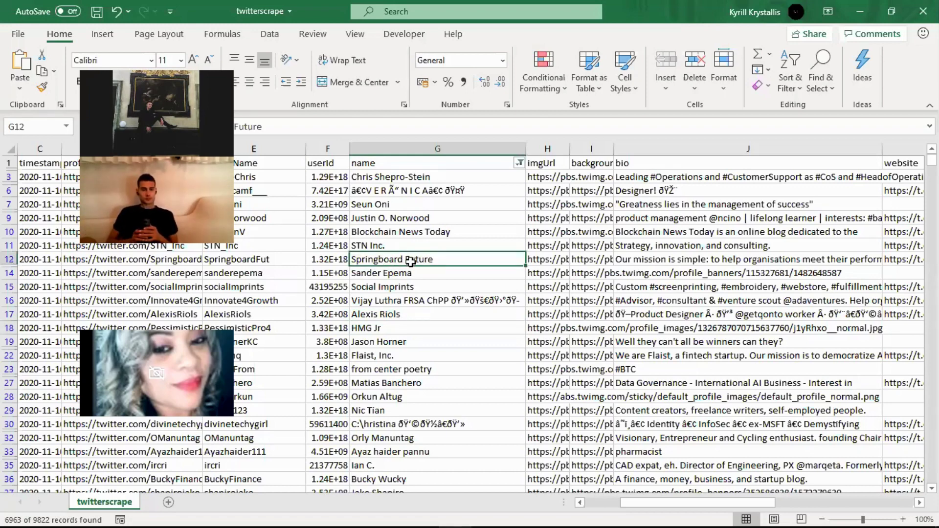
pyautogui.click(464, 150)
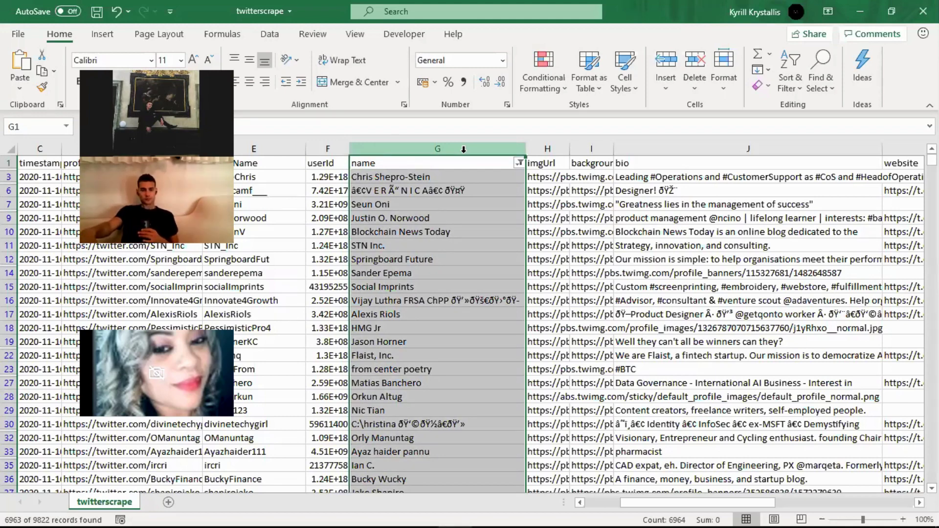
# Widen column K so the website t.co links are readable, checking rows 6 and 9
pyautogui.click(583, 281)
pyautogui.press('Right')
pyautogui.press('Right')
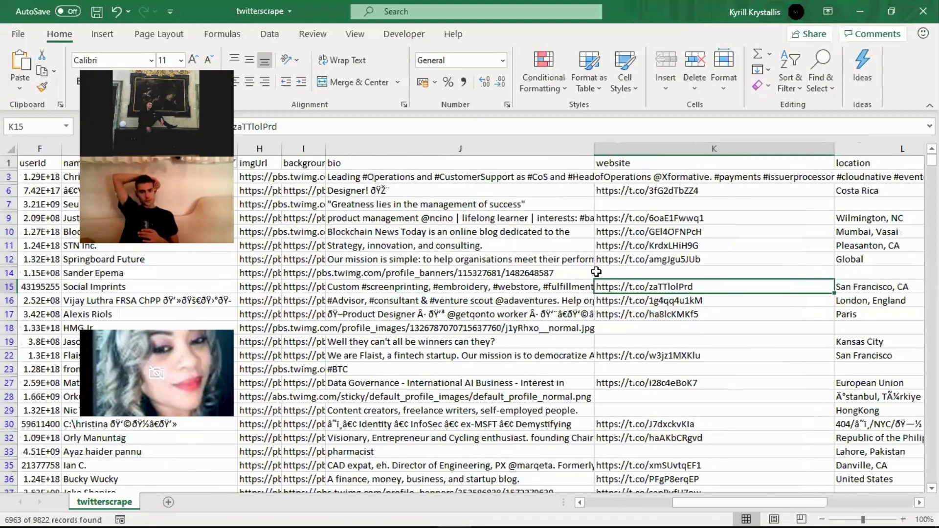
pyautogui.moveTo(834, 149); pyautogui.dragTo(863, 149)
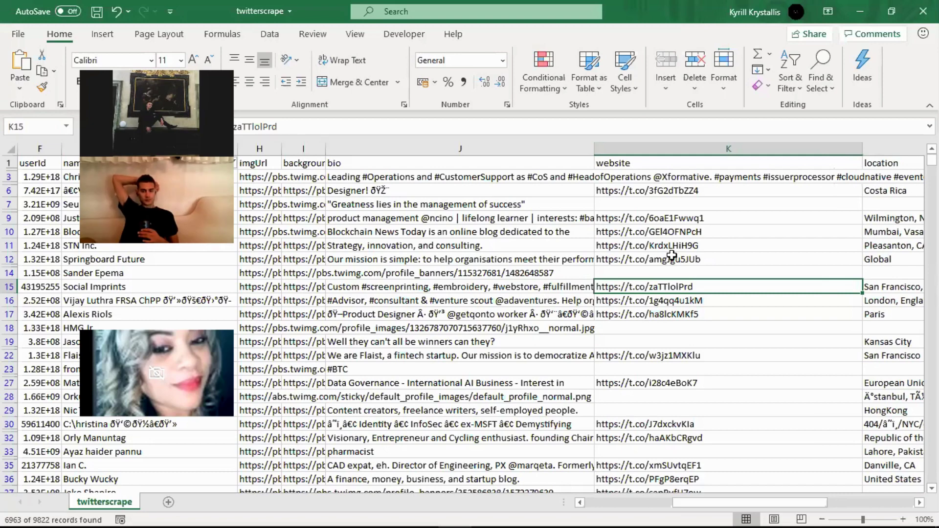
pyautogui.click(676, 223)
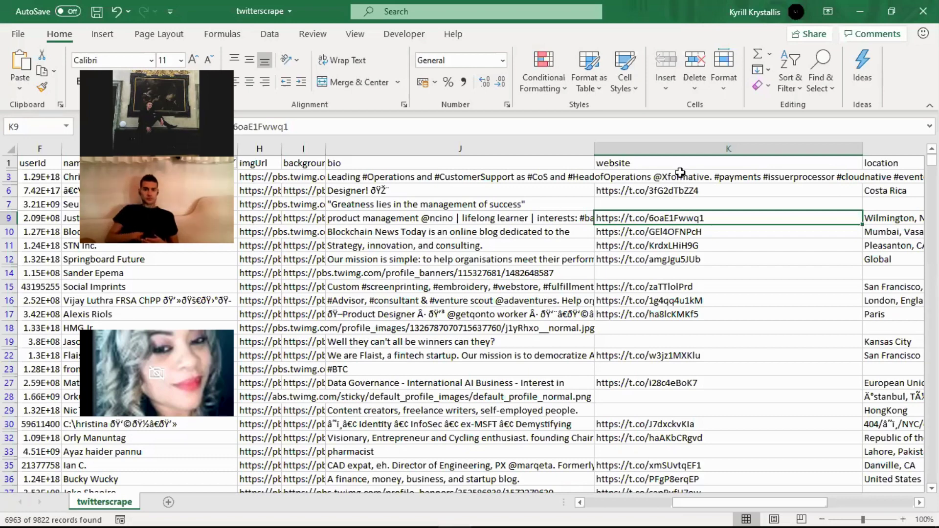
pyautogui.click(671, 190)
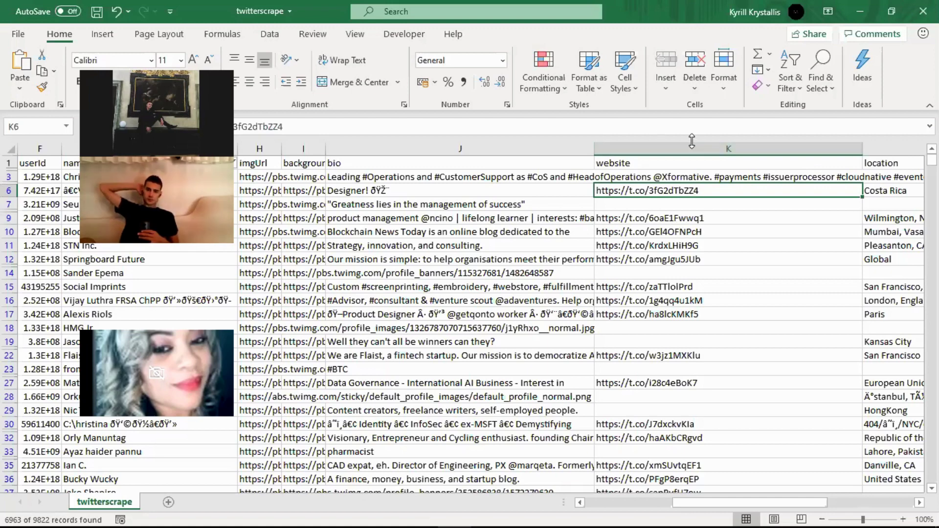
pyautogui.click(707, 144)
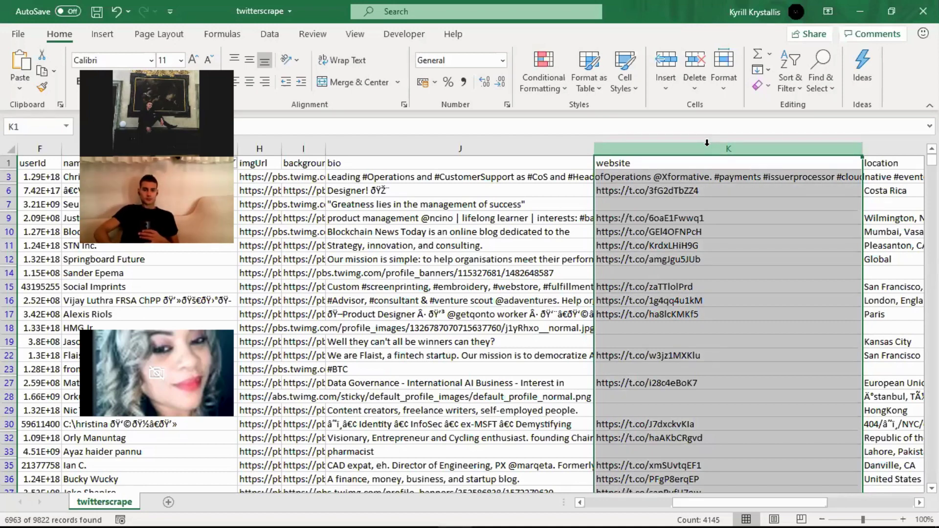
# Copy the filtered follower names from G1 down the name column, then minimize Excel
pyautogui.click(793, 201)
pyautogui.click(872, 206)
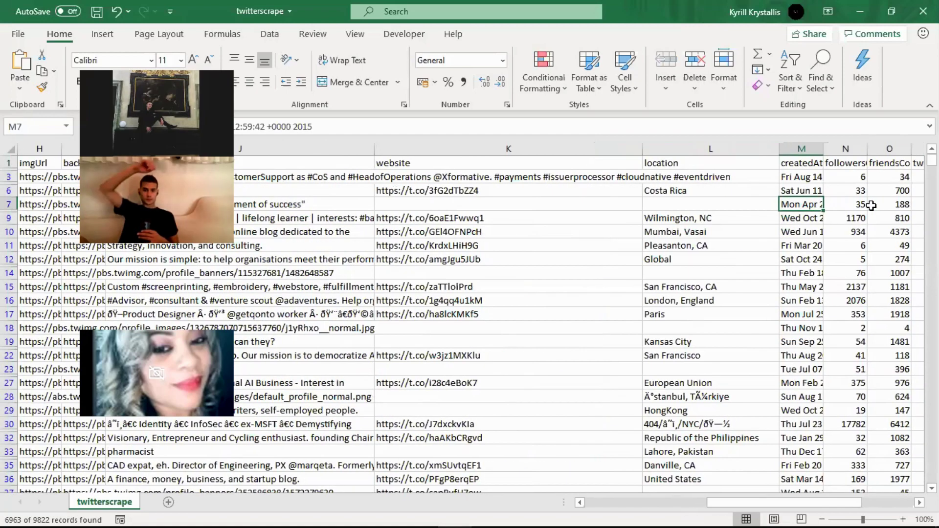
pyautogui.press('Right')
pyautogui.press('Right')
pyautogui.press('Right')
pyautogui.press('Right')
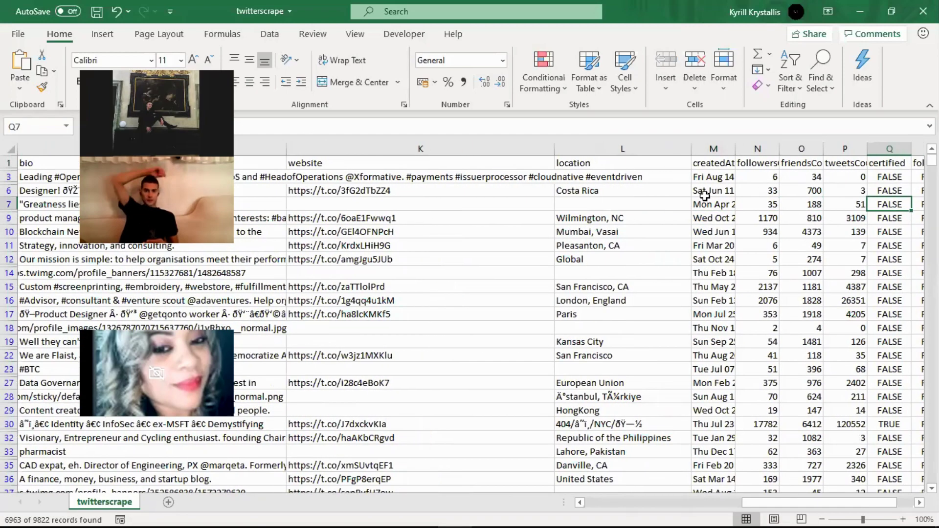
pyautogui.hotkey('ctrl', 'Left')
pyautogui.hotkey('ctrl', 'Left')
pyautogui.hotkey('ctrl', 'Left')
pyautogui.hotkey('ctrl', 'Left')
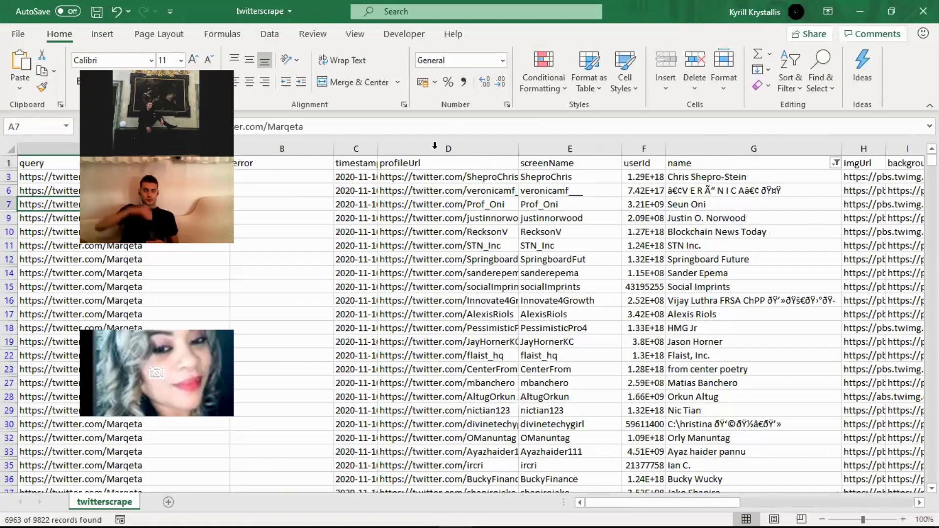
pyautogui.click(570, 175)
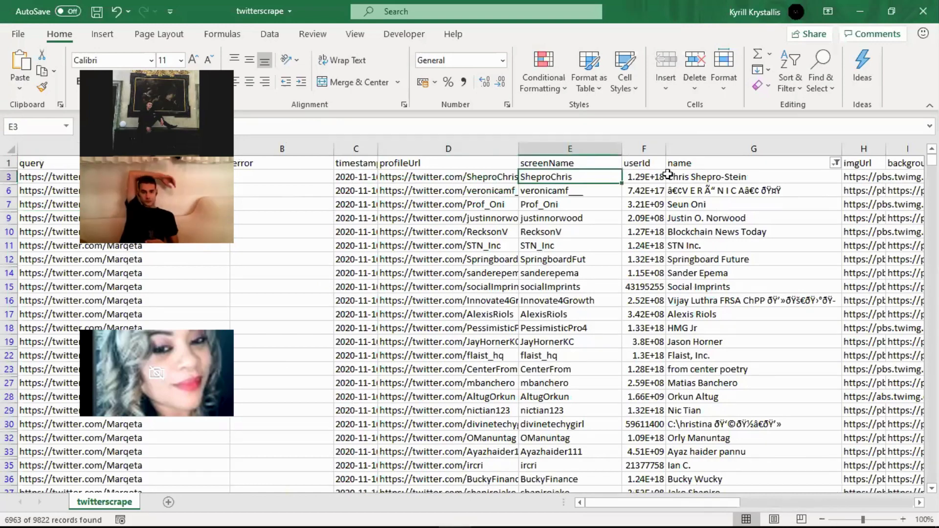
pyautogui.click(693, 177)
pyautogui.click(699, 162)
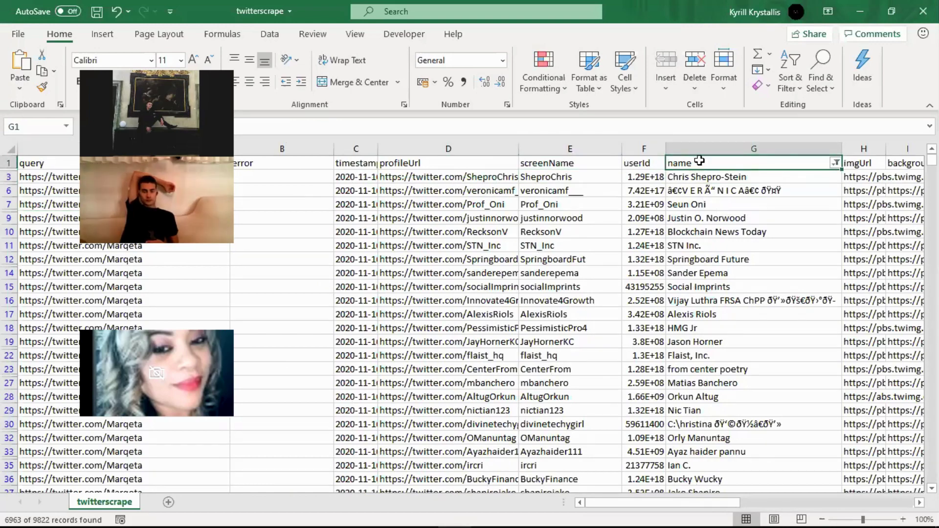
pyautogui.hotkey('ctrl', 'shift', 'Down')
pyautogui.hotkey('ctrl', 'c')
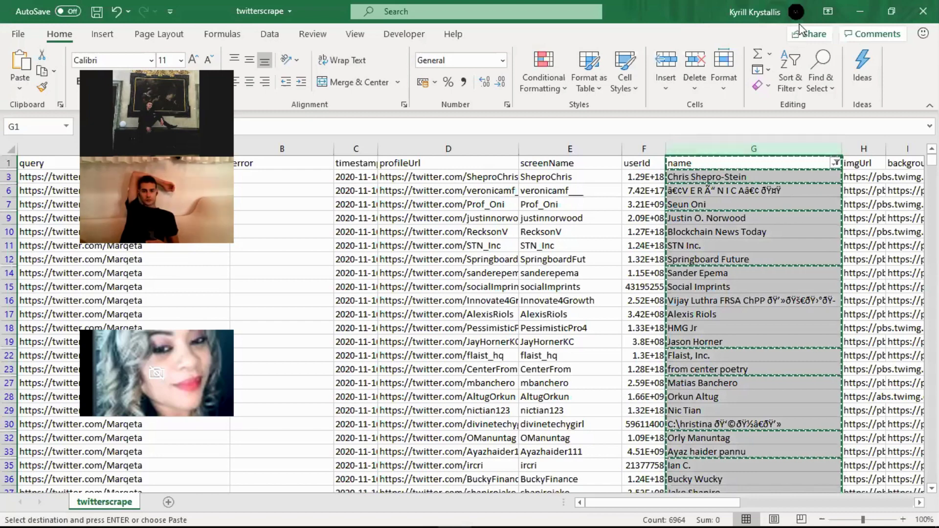
pyautogui.click(860, 11)
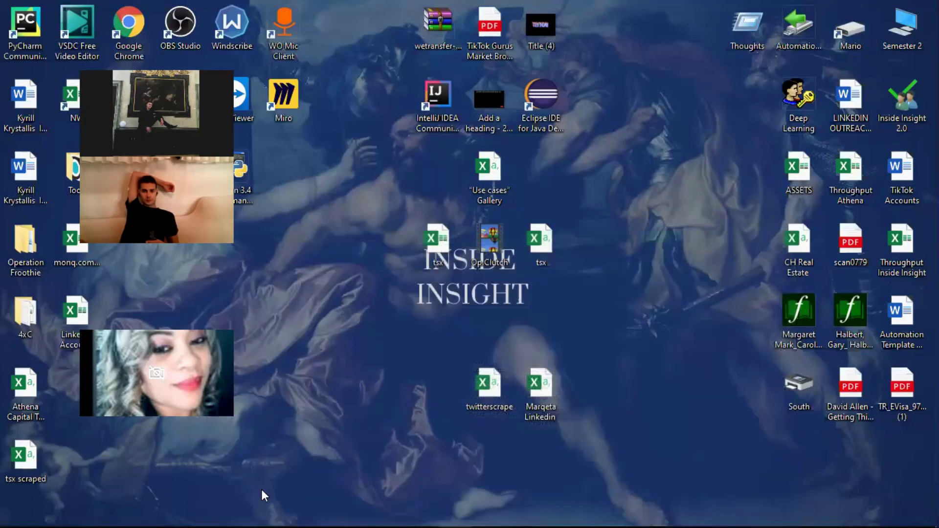
# Switch to the LinkedIn Profile URL Finder (2) phantom in Chrome and open its Setup
pyautogui.hotkey('alt', 'Tab')
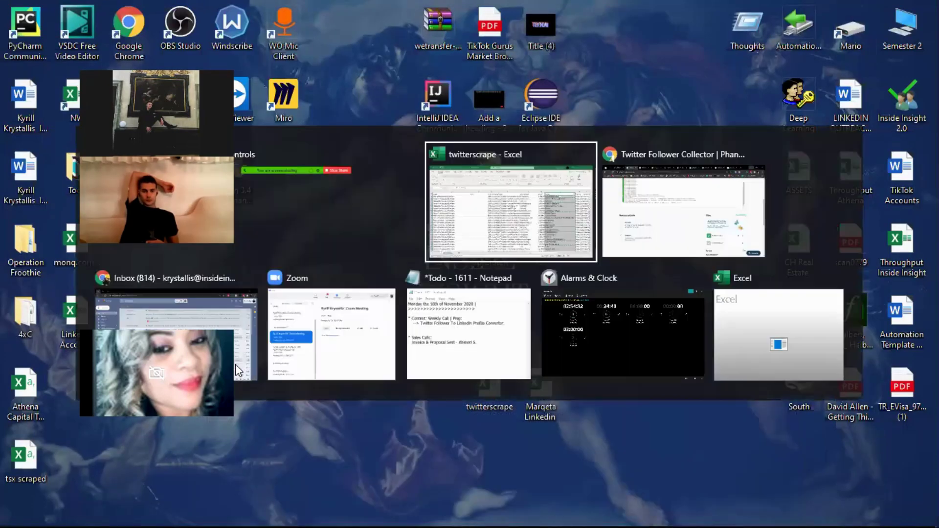
pyautogui.hotkey('alt', 'Tab')
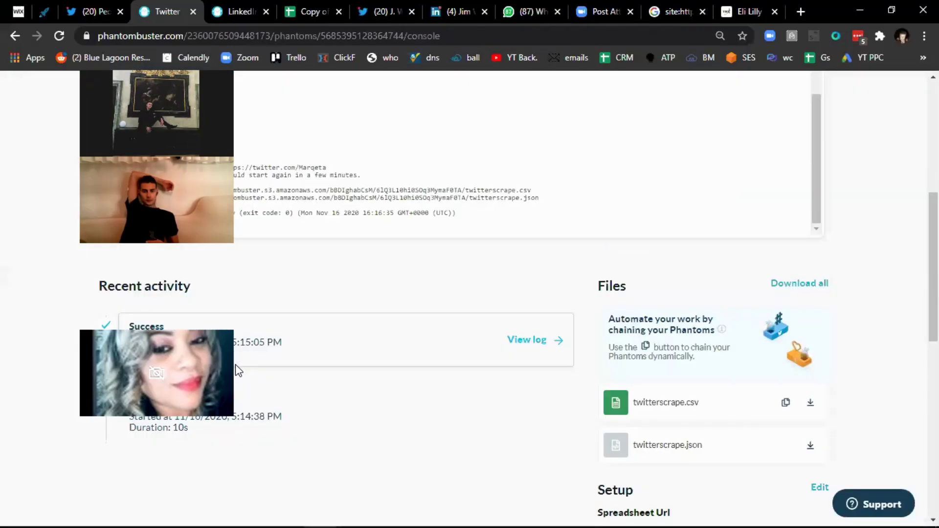
pyautogui.hotkey('ctrl', 'Tab')
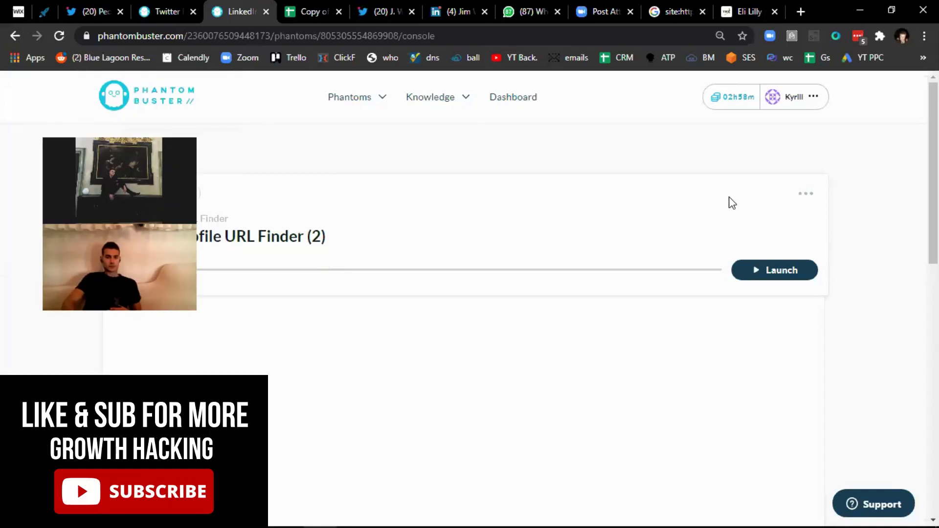
pyautogui.click(806, 194)
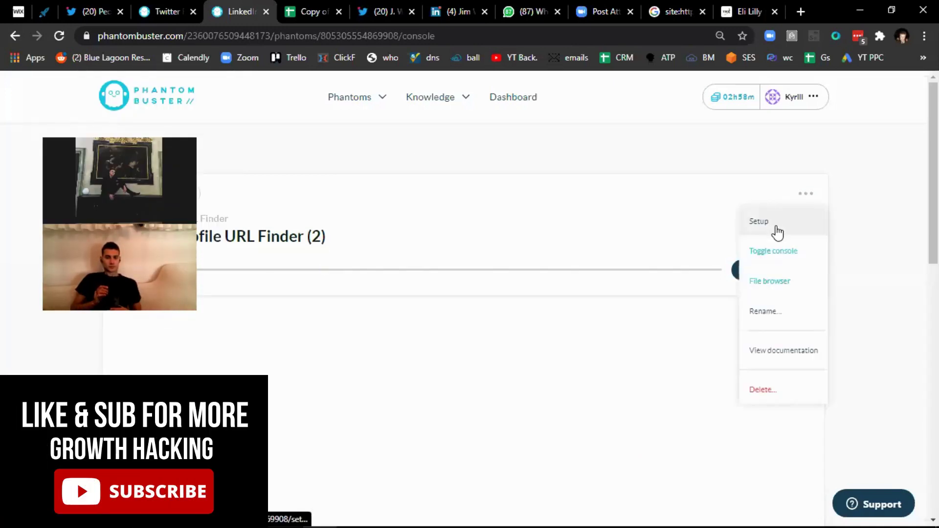
pyautogui.click(776, 227)
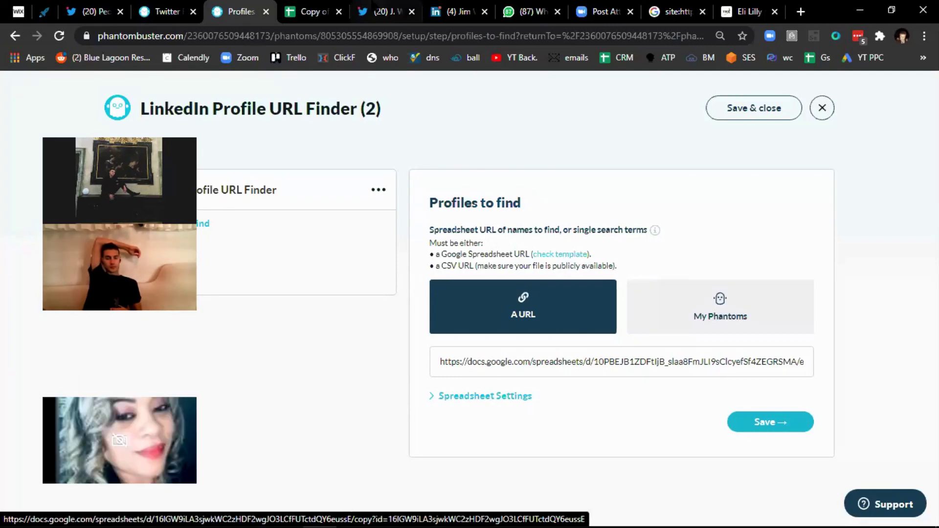
# Copy the share link of the Google Sheets template copy holding the follower names
pyautogui.hotkey('ctrl', 'Tab')
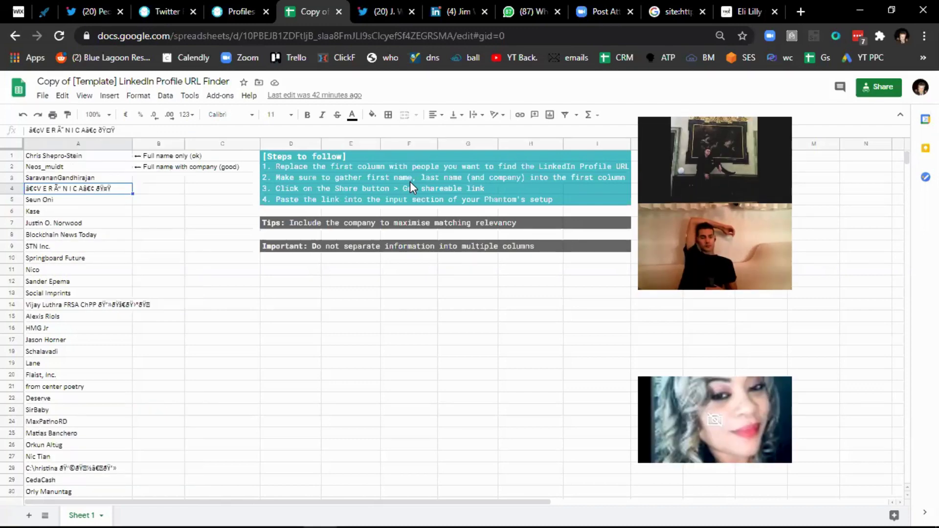
pyautogui.click(97, 159)
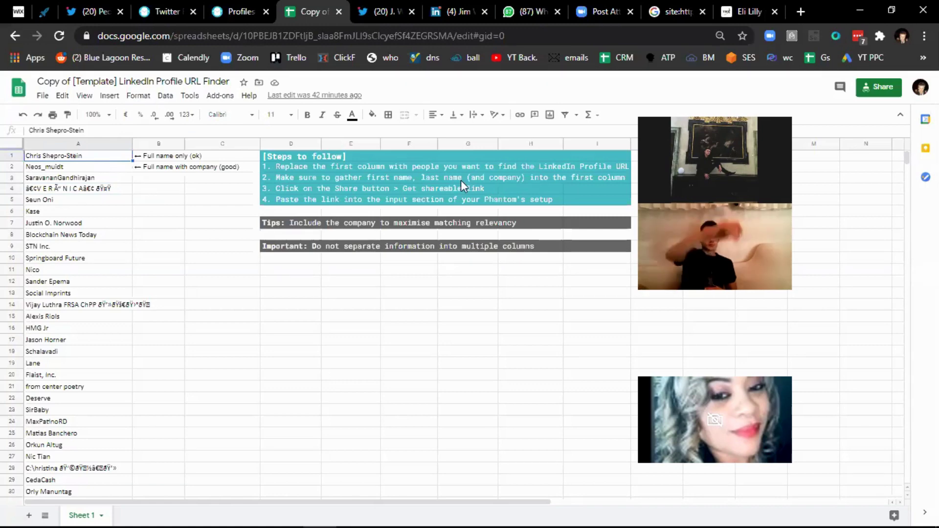
pyautogui.click(865, 93)
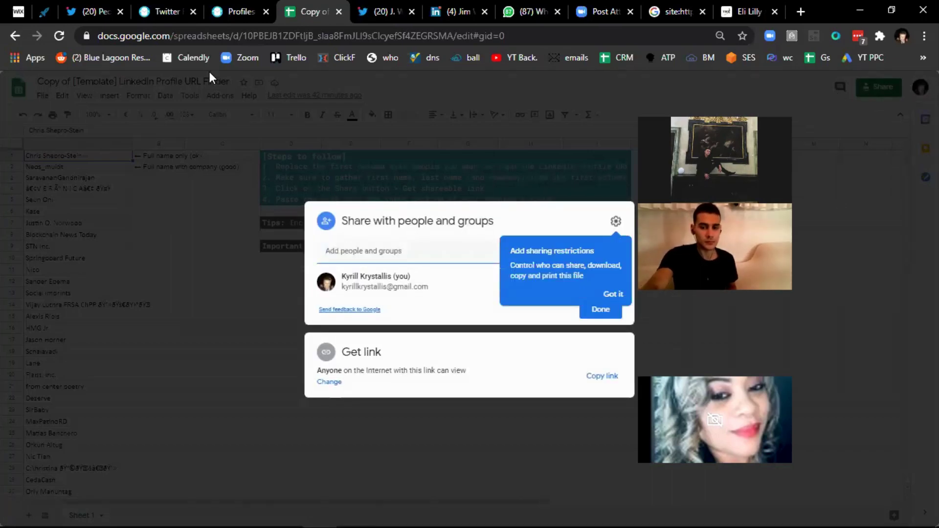
pyautogui.click(605, 378)
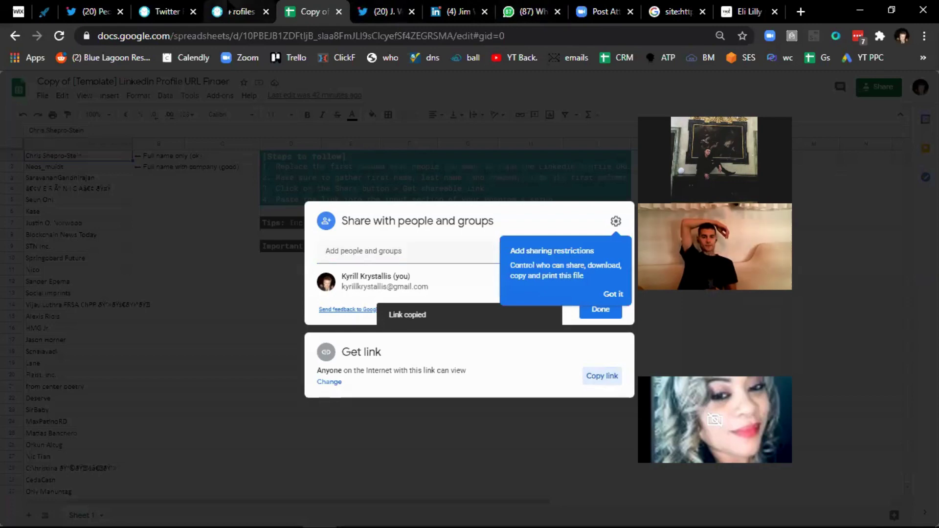
pyautogui.click(241, 12)
# Paste the sheet link as the spreadsheet URL and save with result file marqeta and manual launch
pyautogui.click(484, 362)
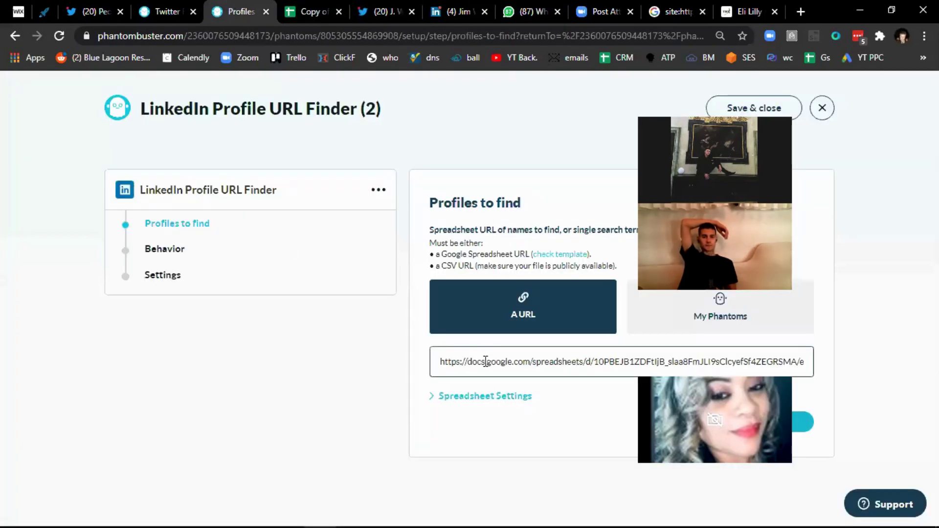
pyautogui.hotkey('ctrl', 'a')
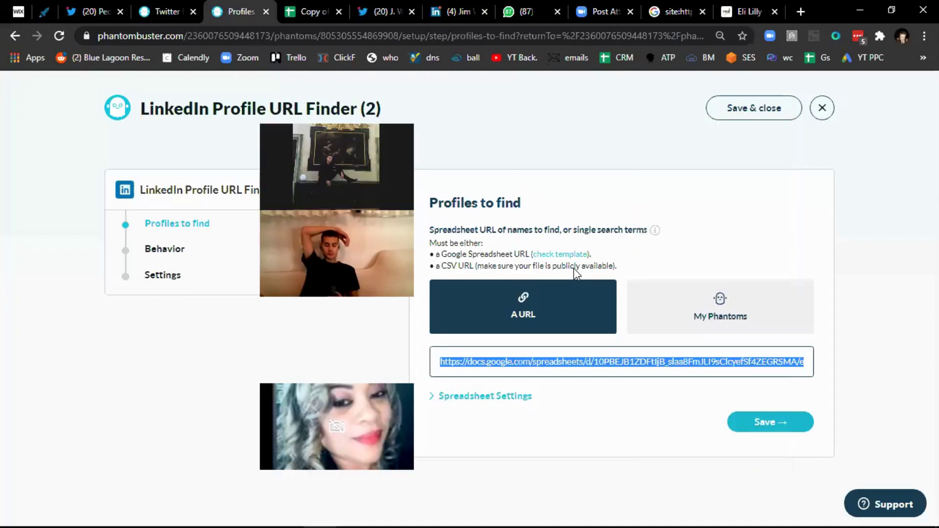
pyautogui.press('Return')
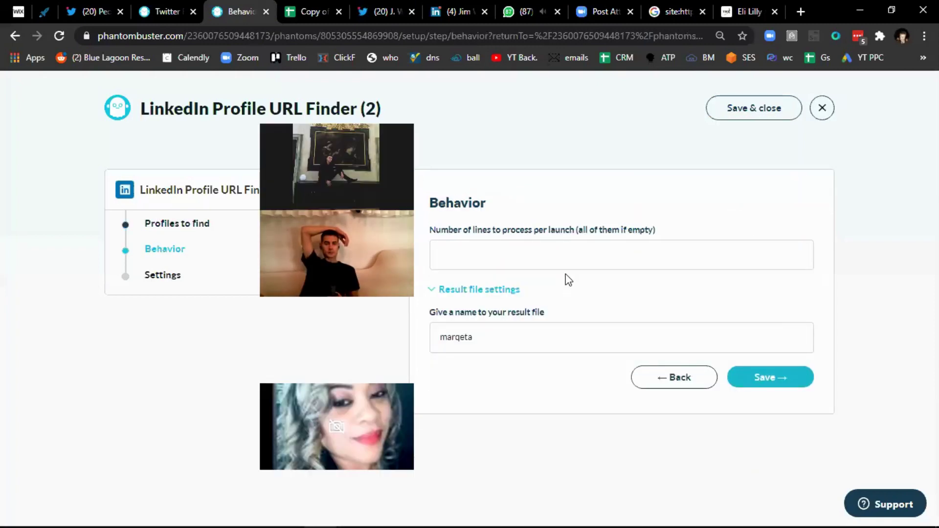
pyautogui.click(532, 344)
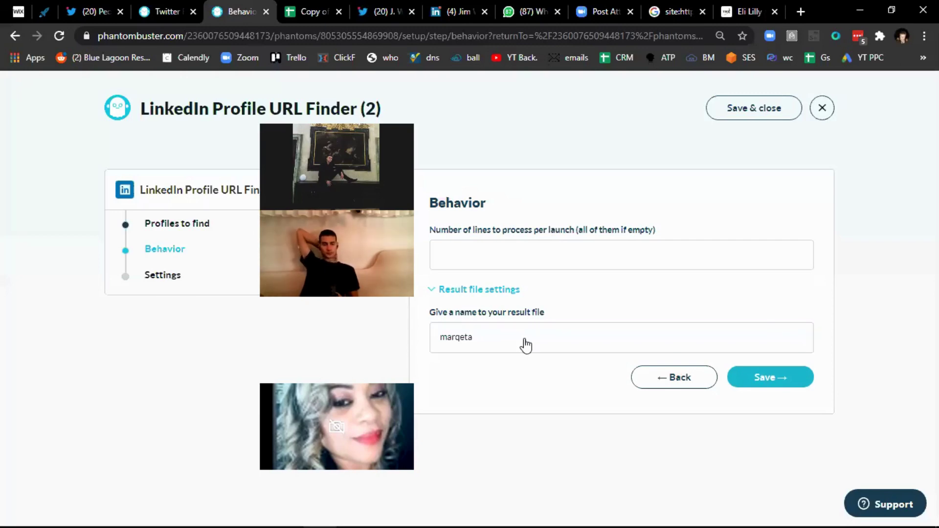
pyautogui.click(768, 377)
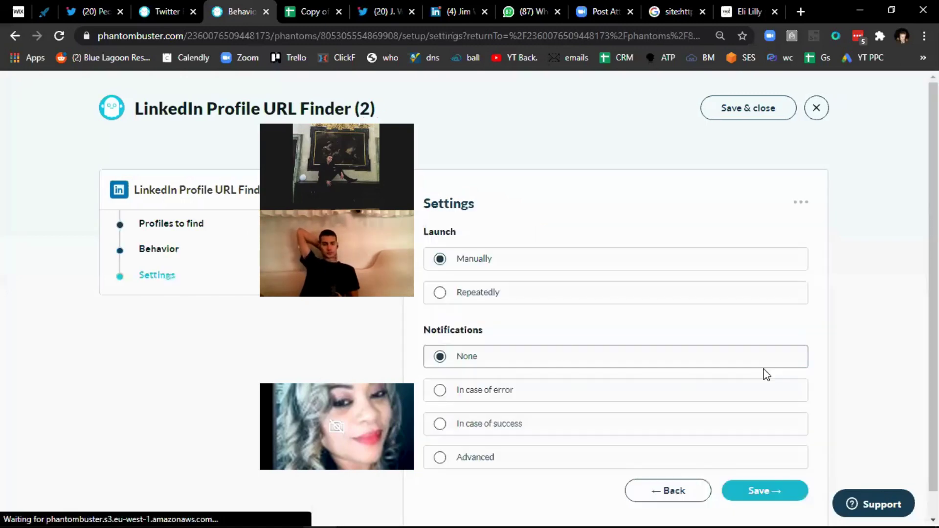
pyautogui.click(783, 495)
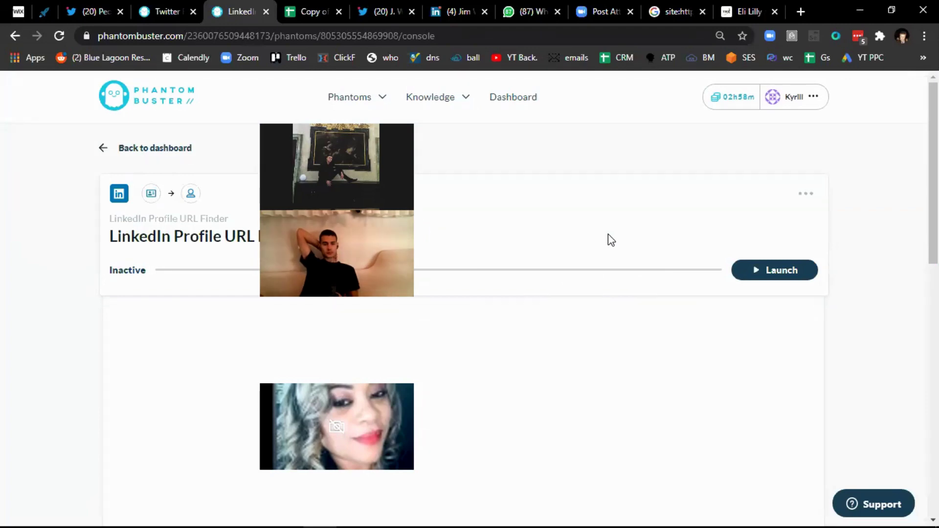
# Open the Marqeta Linkedin workbook and widen columns A and C for queries and LinkedIn URLs
pyautogui.hotkey('alt', 'Tab')
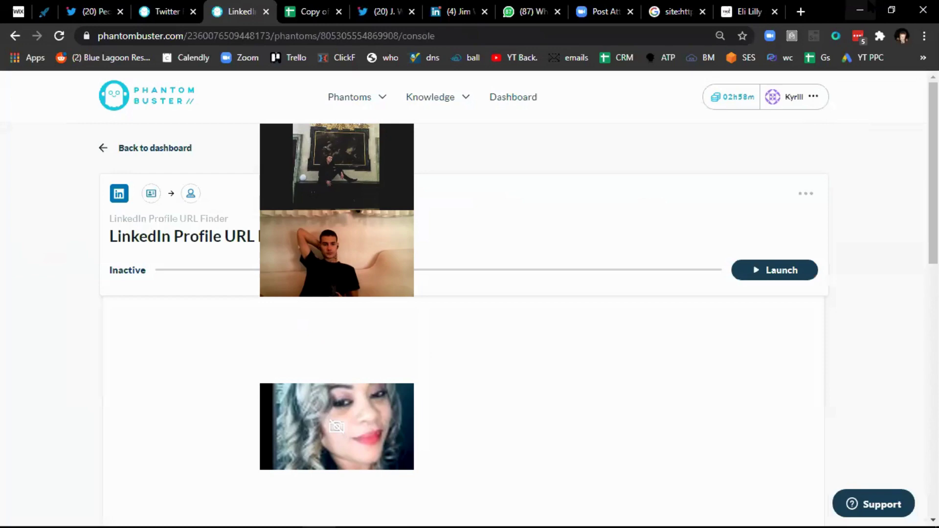
pyautogui.click(860, 11)
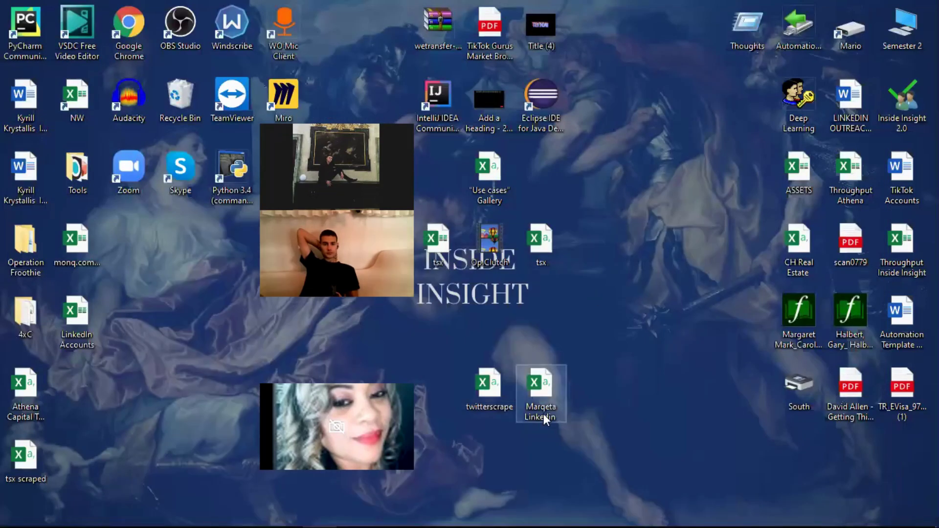
pyautogui.doubleClick(532, 409)
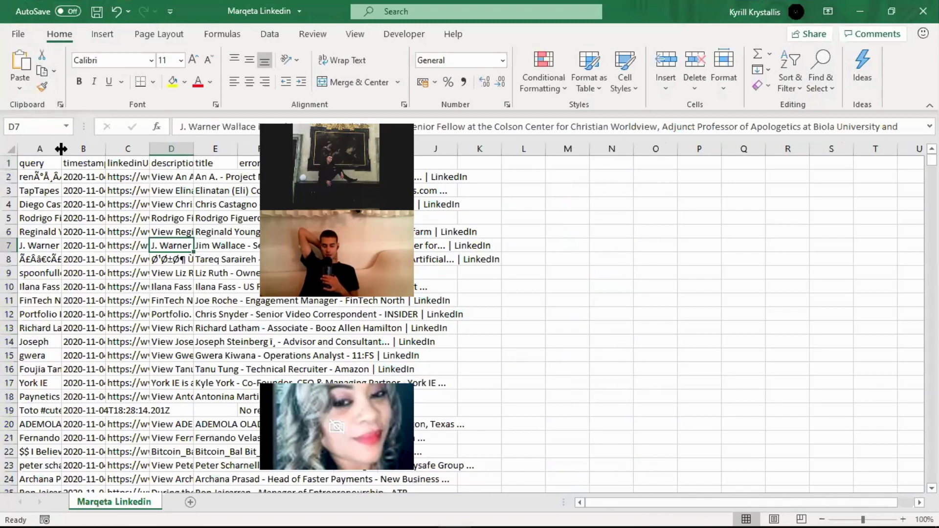
pyautogui.moveTo(61, 149); pyautogui.dragTo(196, 167)
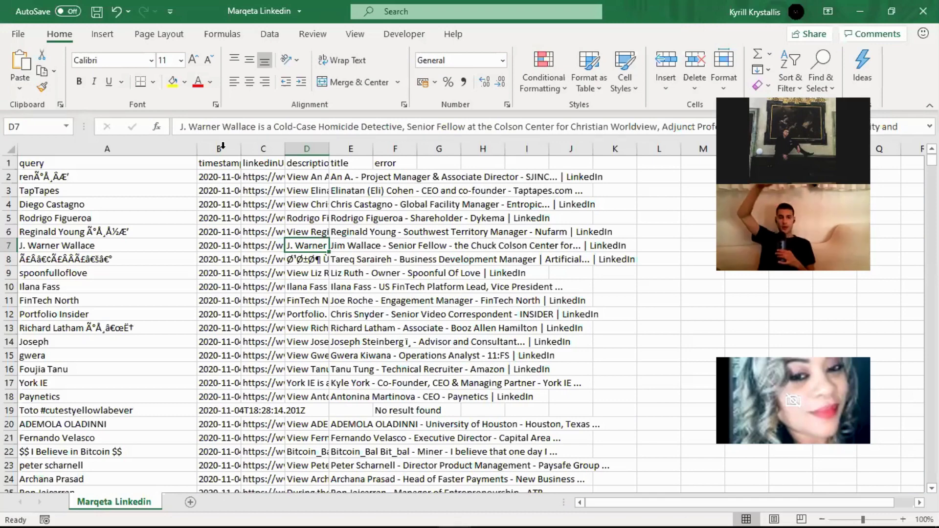
pyautogui.moveTo(285, 149); pyautogui.dragTo(505, 148)
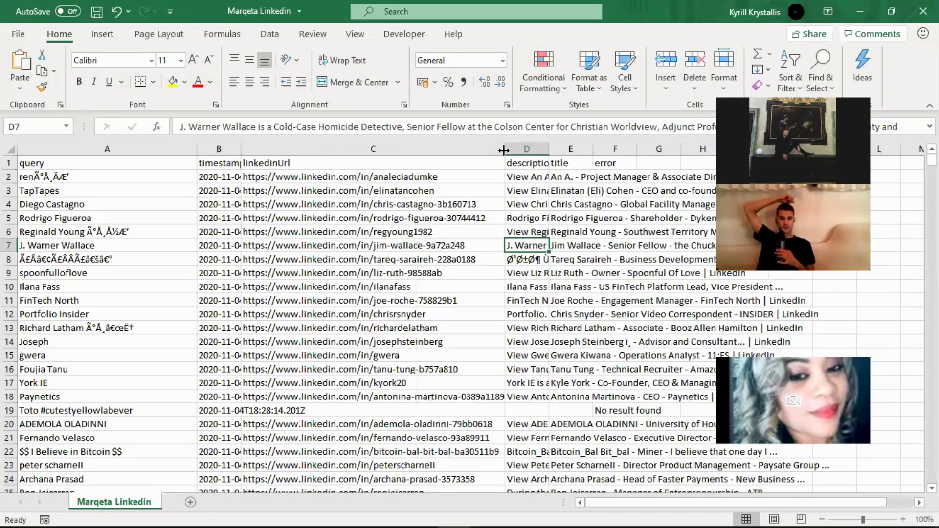
# Browse the LinkedIn URLs in column C down through the result rows to row 17
pyautogui.click(463, 202)
pyautogui.click(380, 192)
pyautogui.press('Down')
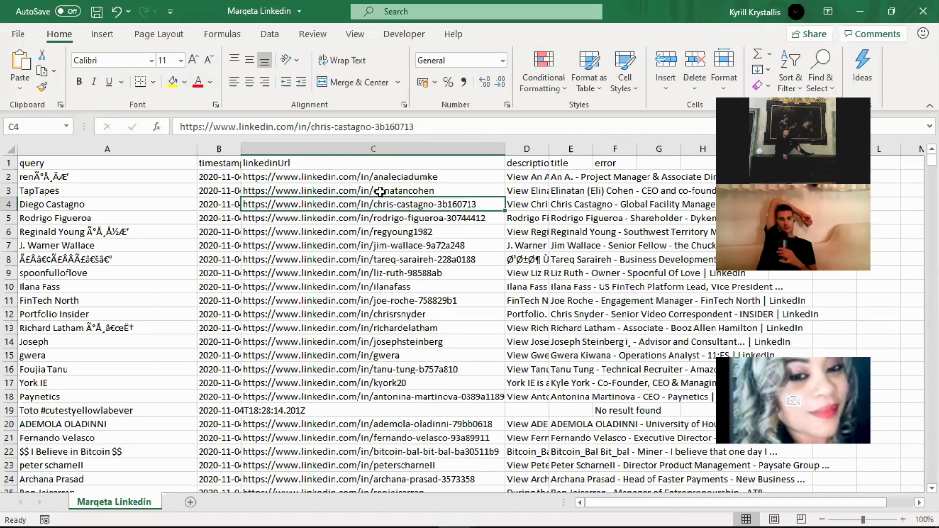
pyautogui.press('Down')
pyautogui.press('Down')
pyautogui.press('Down')
pyautogui.press('Down')
pyautogui.press('Down')
pyautogui.press('Left')
pyautogui.press('Down')
pyautogui.press('Down')
pyautogui.press('Down')
pyautogui.press('Down')
pyautogui.press('Down')
pyautogui.press('Down')
pyautogui.press('Down')
pyautogui.press('Left')
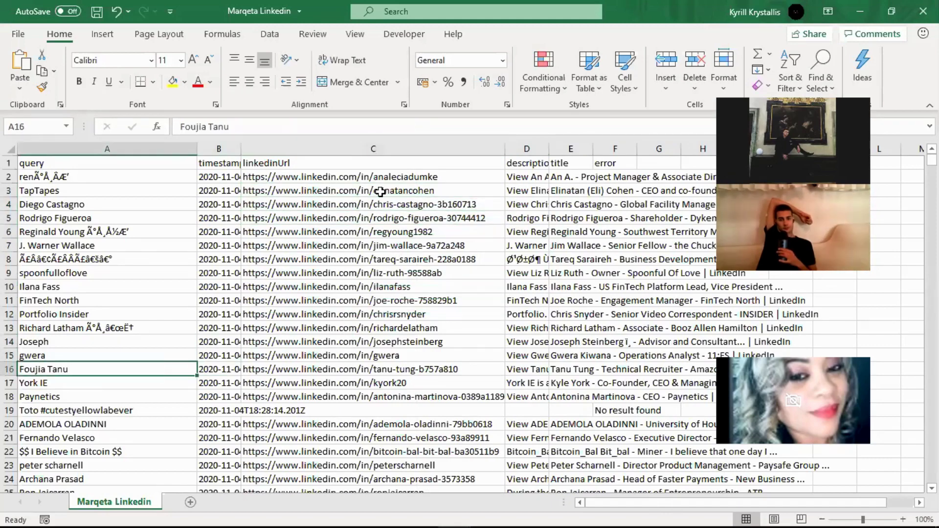
pyautogui.press('Down')
pyautogui.press('Right')
pyautogui.press('Right')
pyautogui.press('Right')
pyautogui.press('Right')
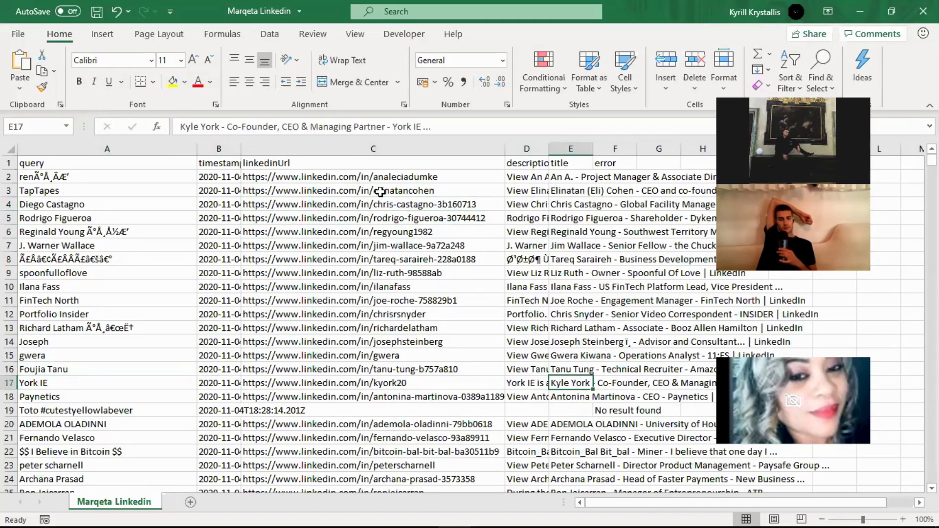
# Widen column D and read the descriptions from D6 down to D11
pyautogui.moveTo(549, 149); pyautogui.dragTo(647, 149)
pyautogui.click(580, 234)
pyautogui.press('Down')
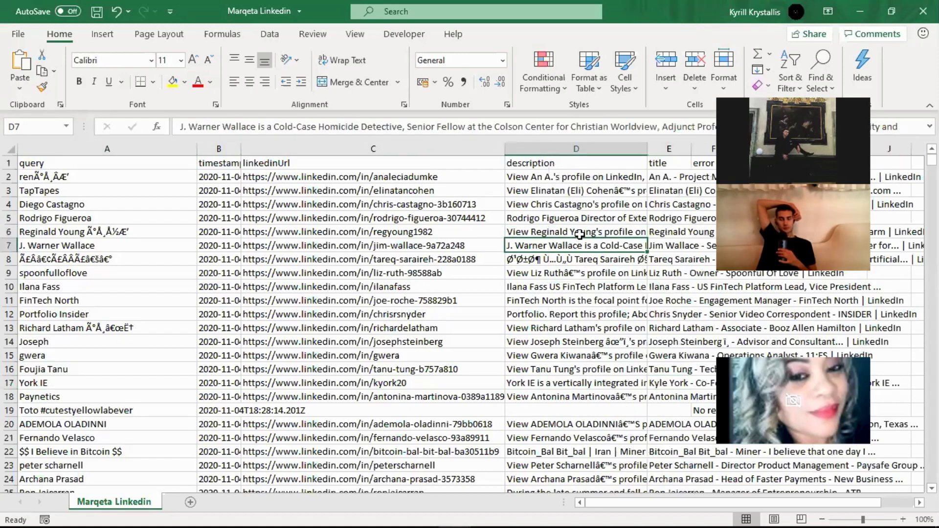
pyautogui.press('Down')
pyautogui.press('Down')
pyautogui.press('Down')
pyautogui.press('Down')
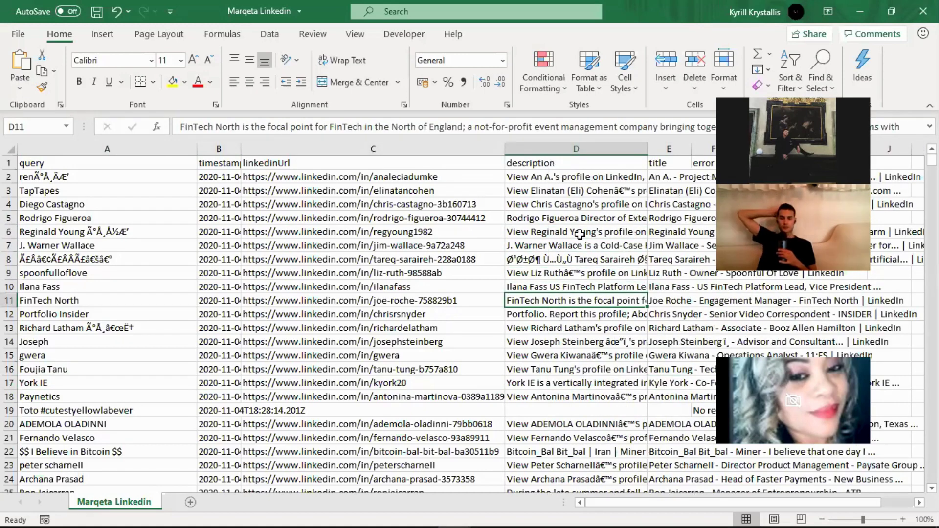